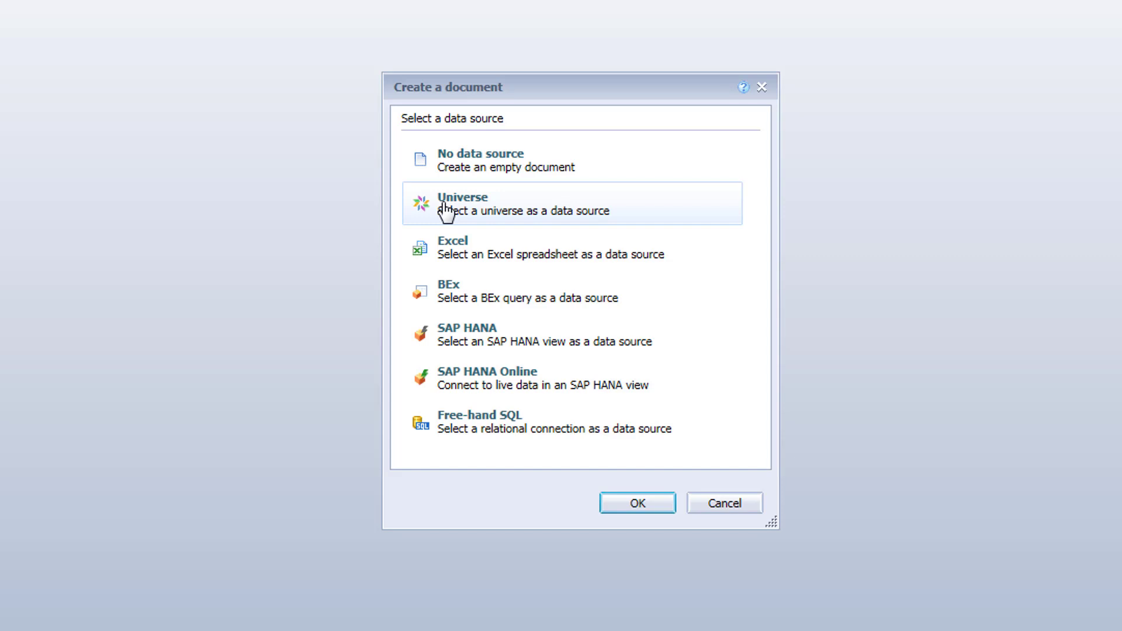
Create a document using the Colleague Student ODS R2.6 universe, revision 904, from the S70 Reporting folder as its data source.
double_click(446, 209)
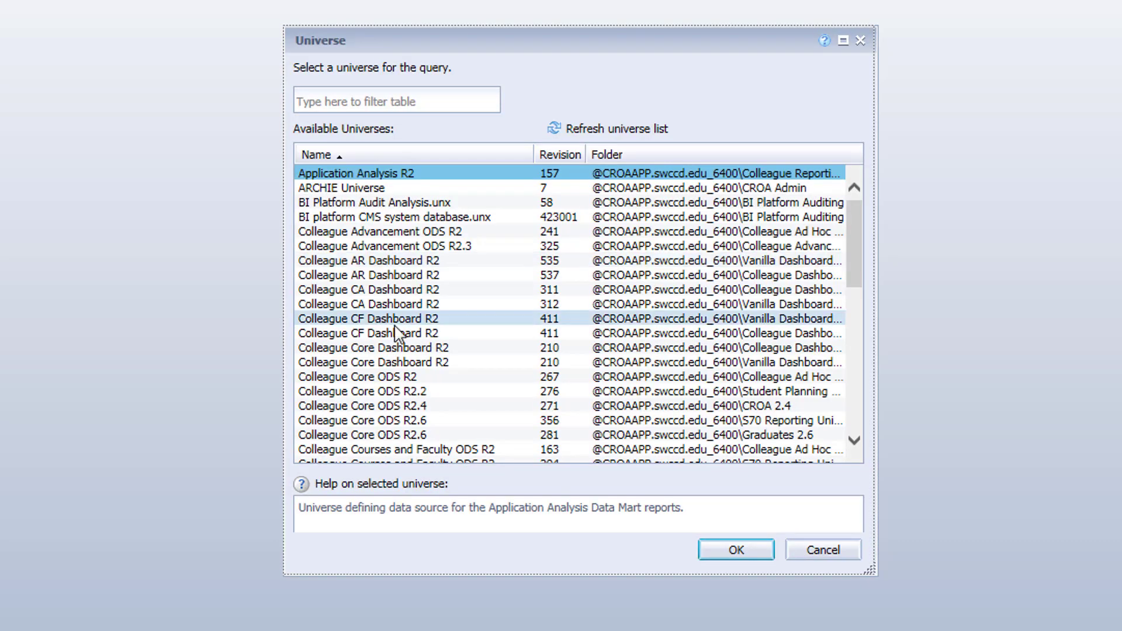
scroll(417, 336, "down", 6)
scroll(417, 337, "down", 5)
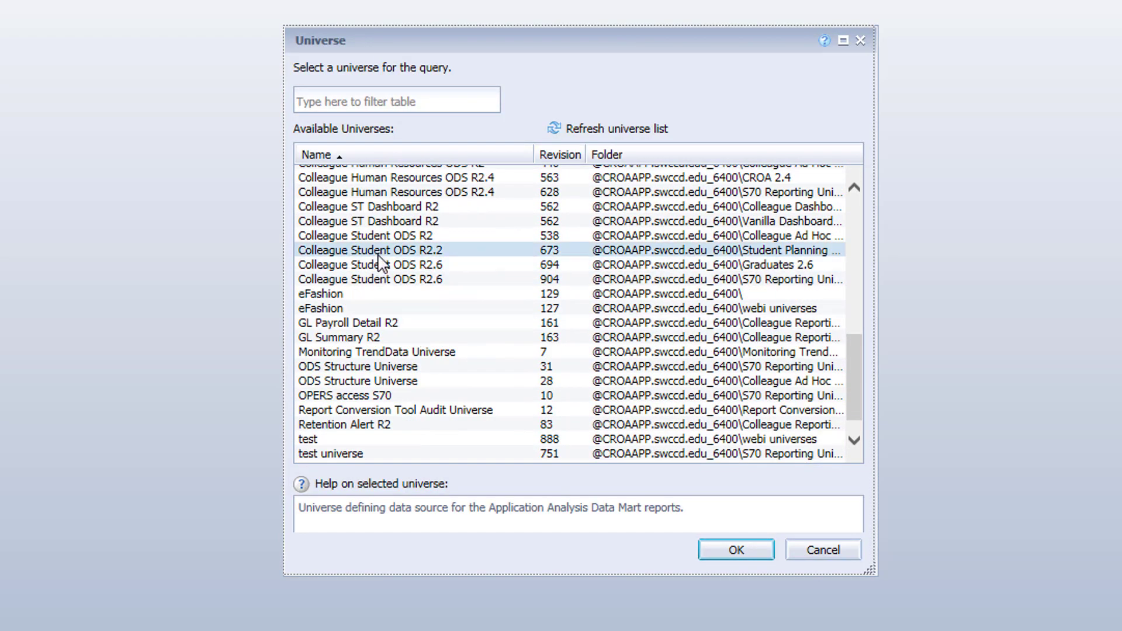
left_click(376, 279)
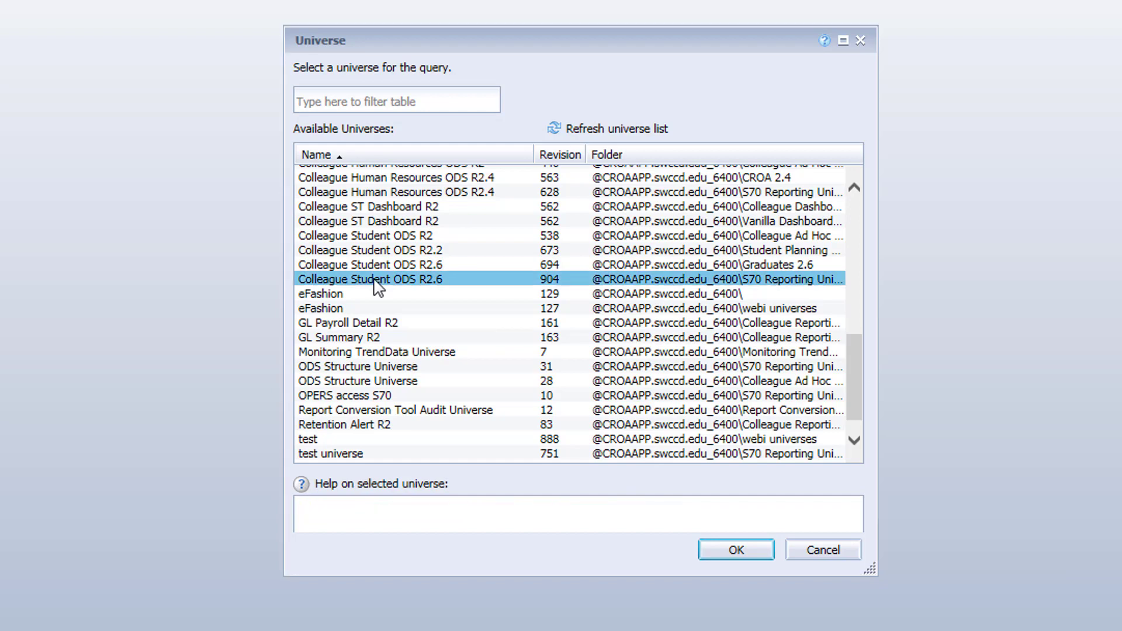
left_click(715, 553)
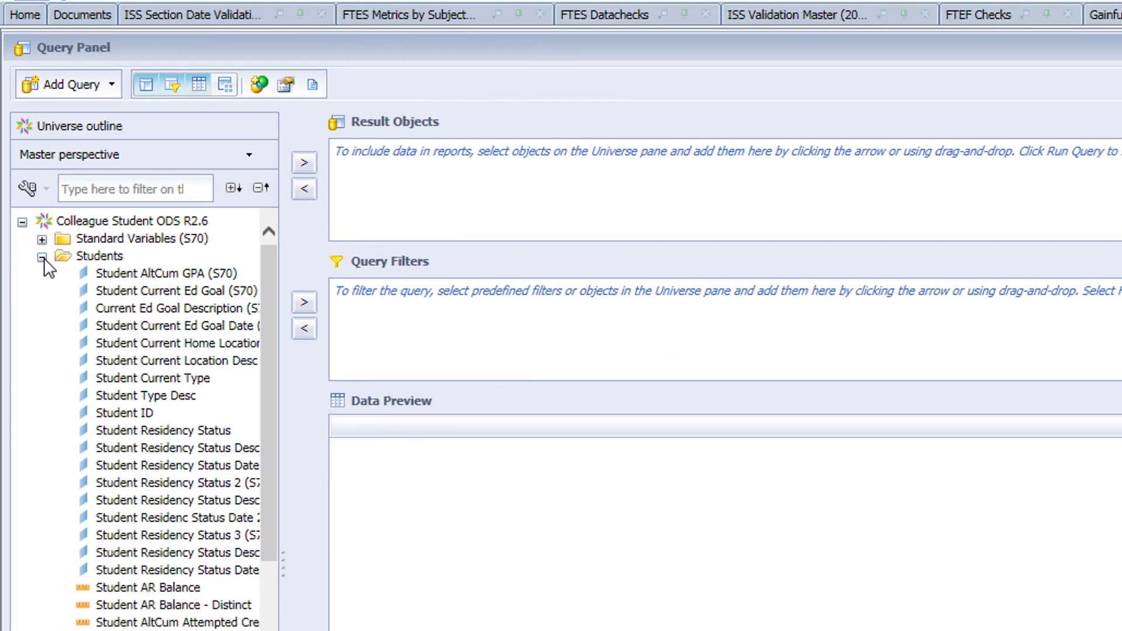
Add Student ID and Person Cal-MIS Race/Ethnicity (S70) to the query's result objects, searching the universe for "CAL-" to find the latter.
left_click(111, 413)
left_click_drag(314, 271, 380, 186)
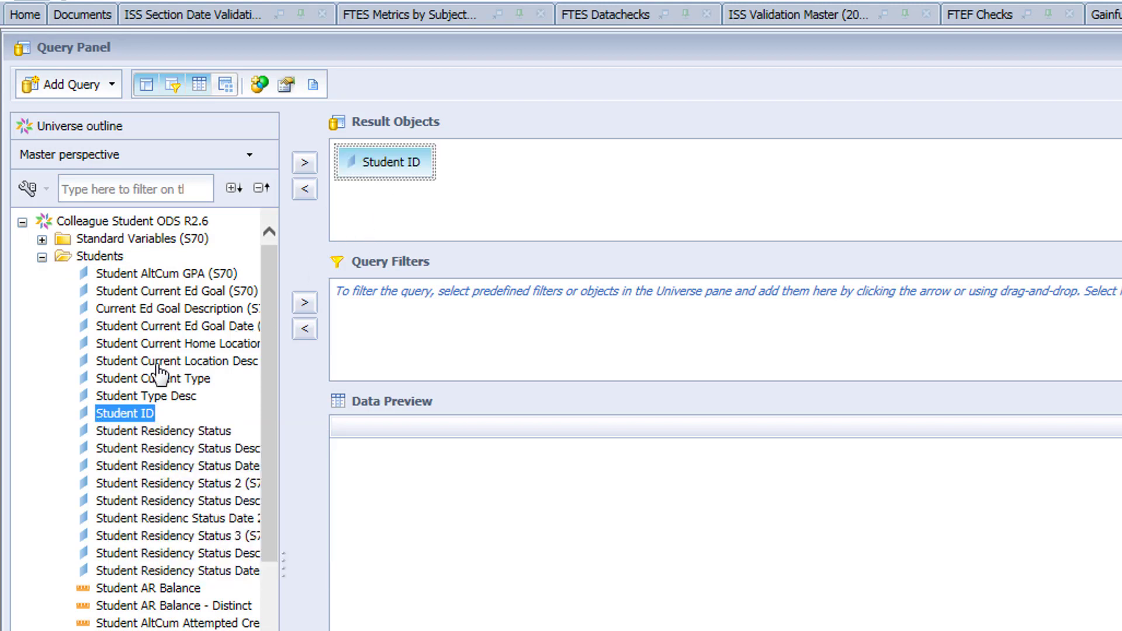
left_click(82, 190)
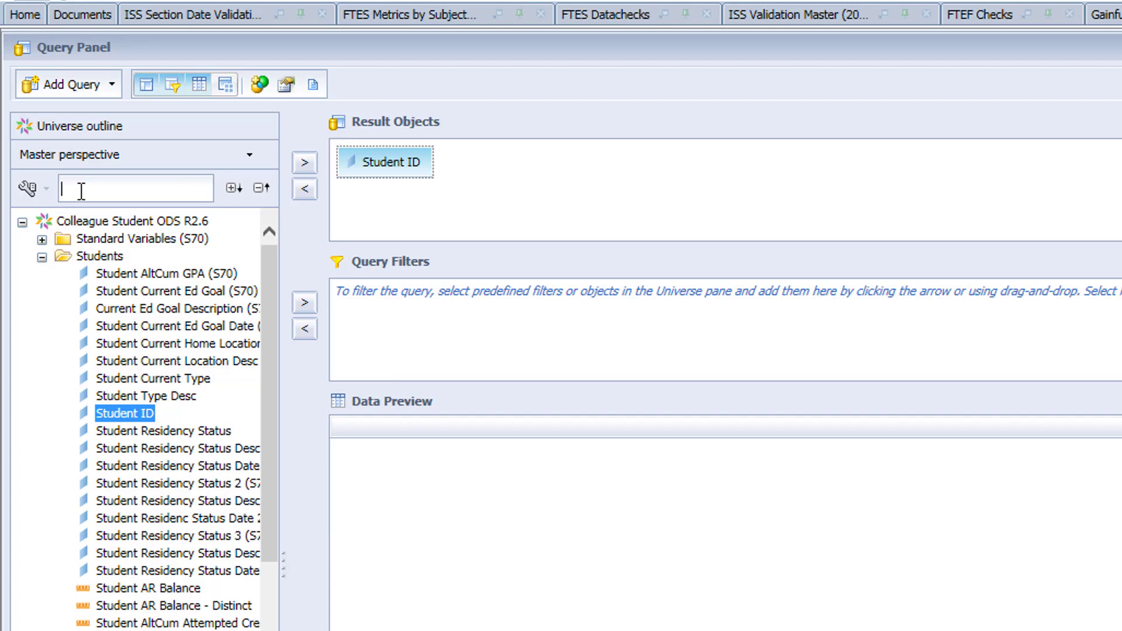
type("CAL")
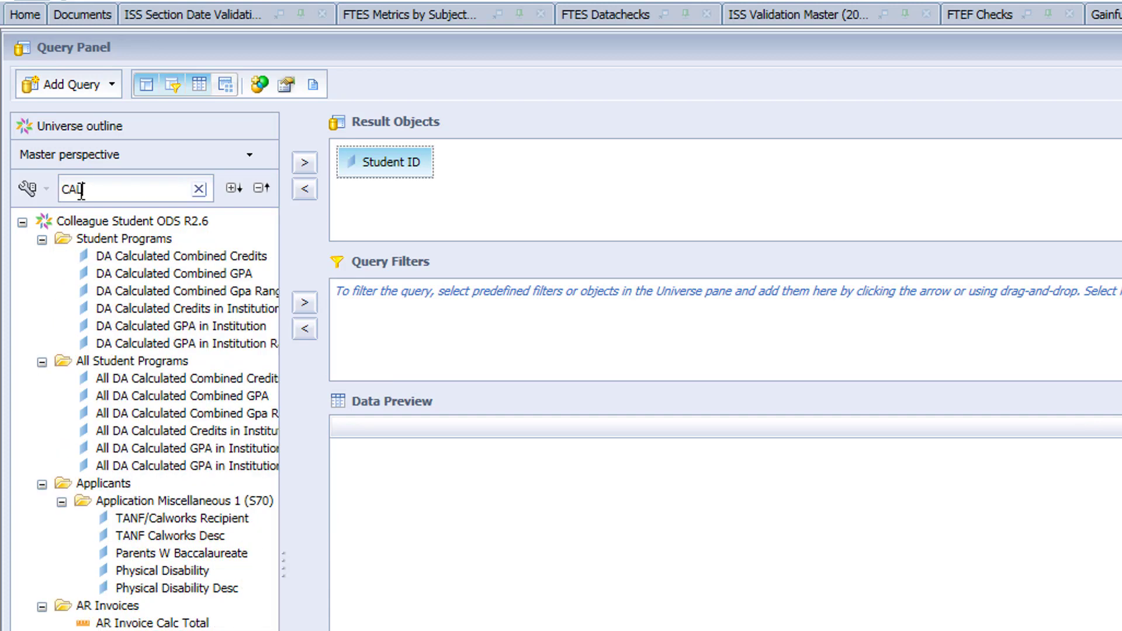
type("-")
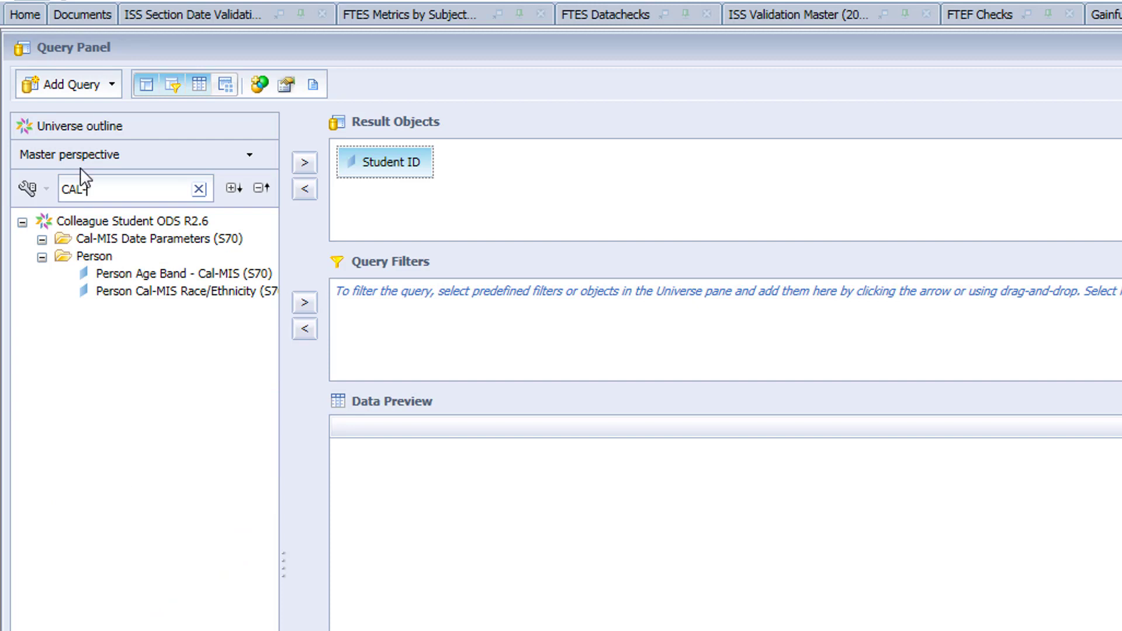
double_click(130, 293)
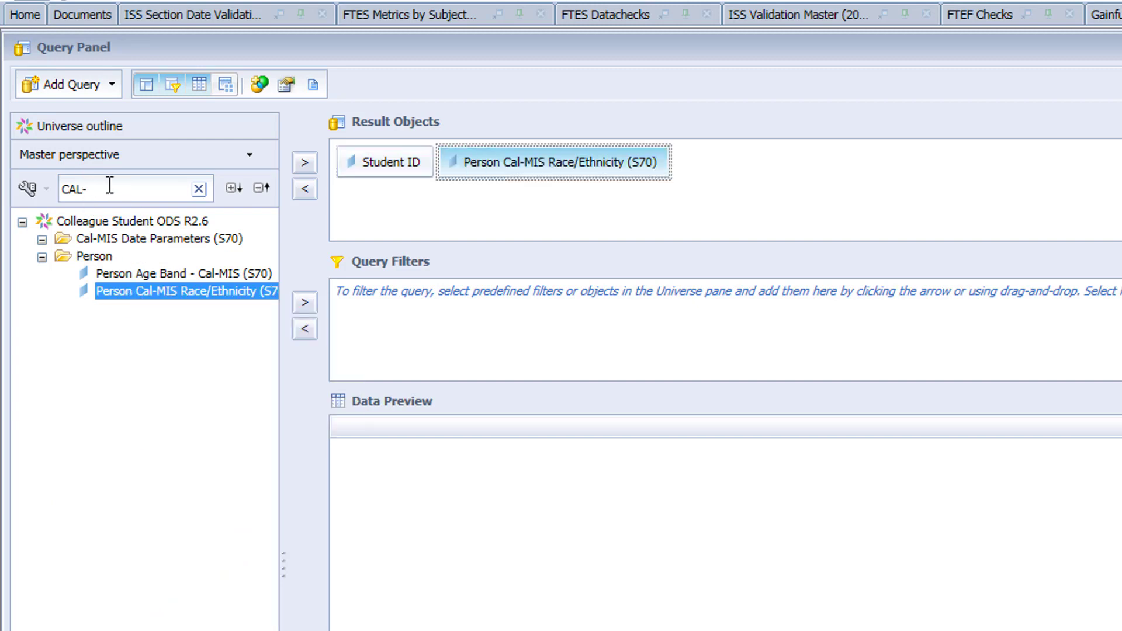
Search the universe for "status", add Enrollment Current Status as a query filter, and enlarge the filter area.
left_click_drag(109, 186, 39, 184)
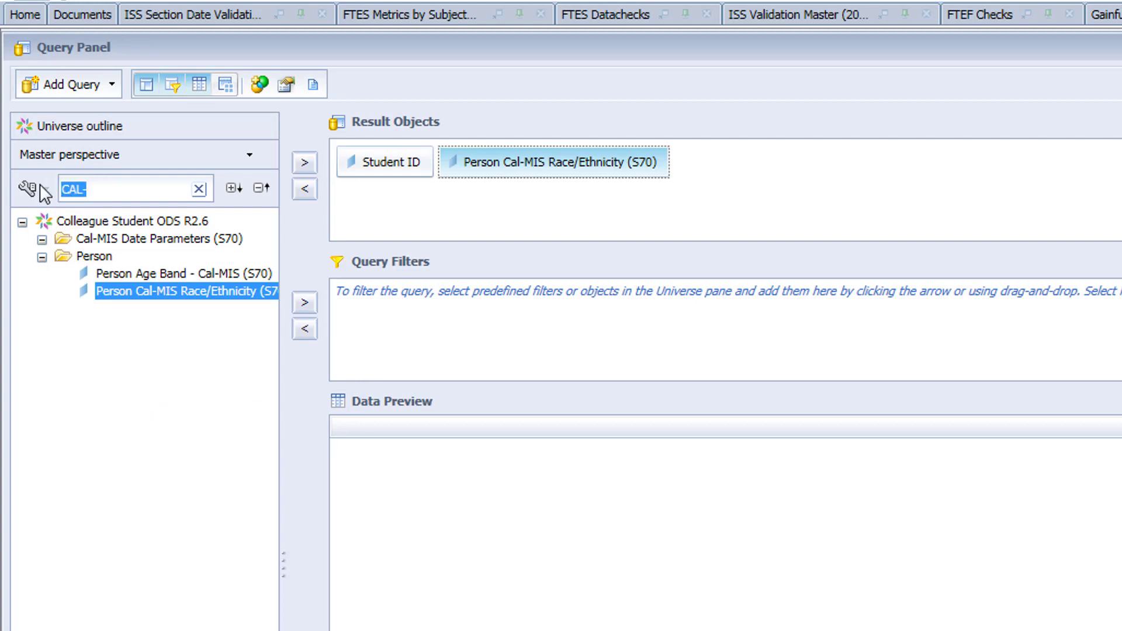
type("status")
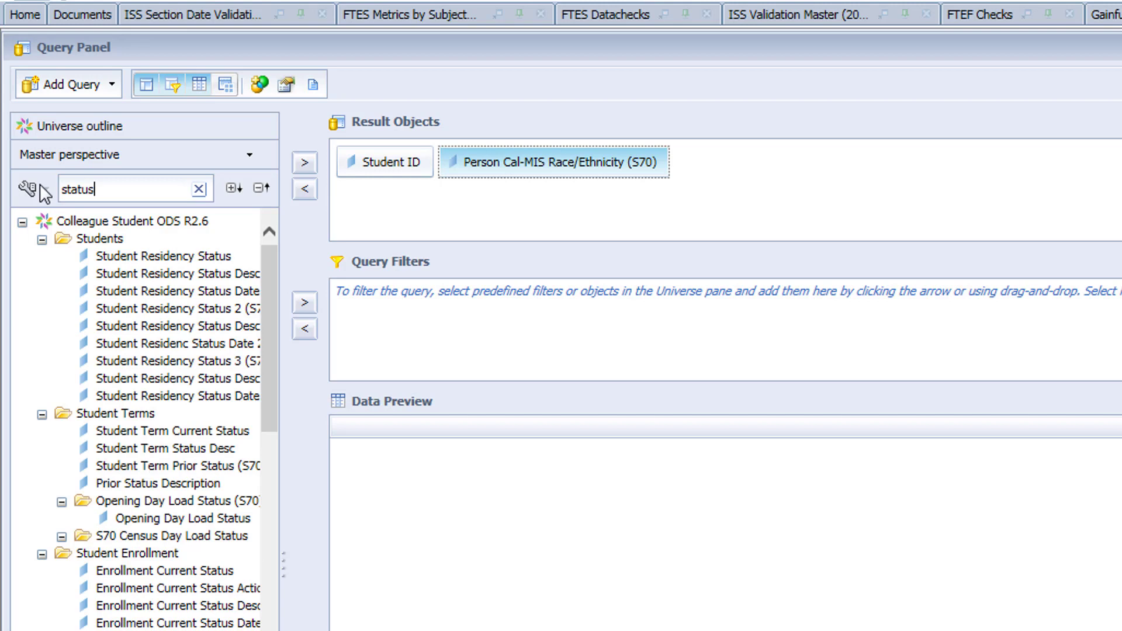
left_click(205, 576)
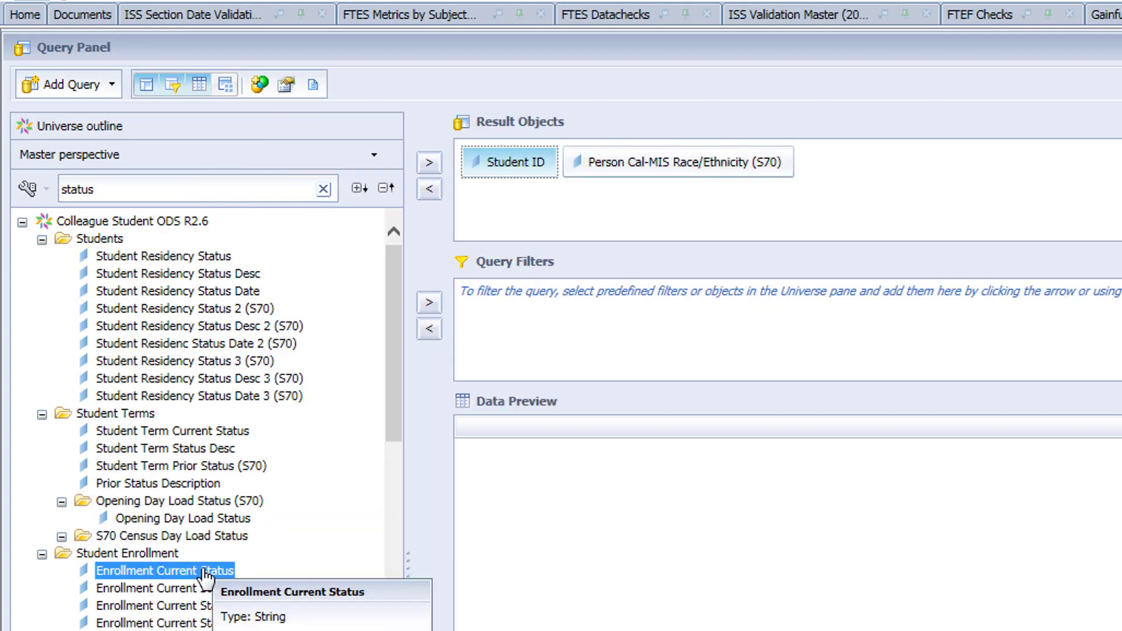
left_click_drag(204, 576, 686, 353)
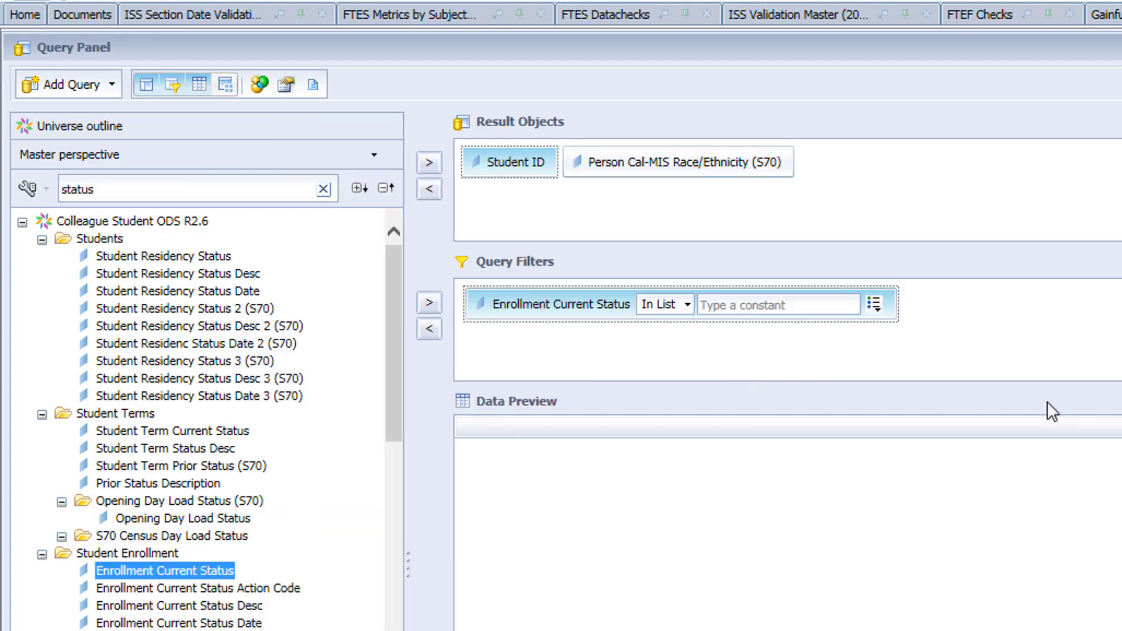
left_click_drag(935, 387, 936, 630)
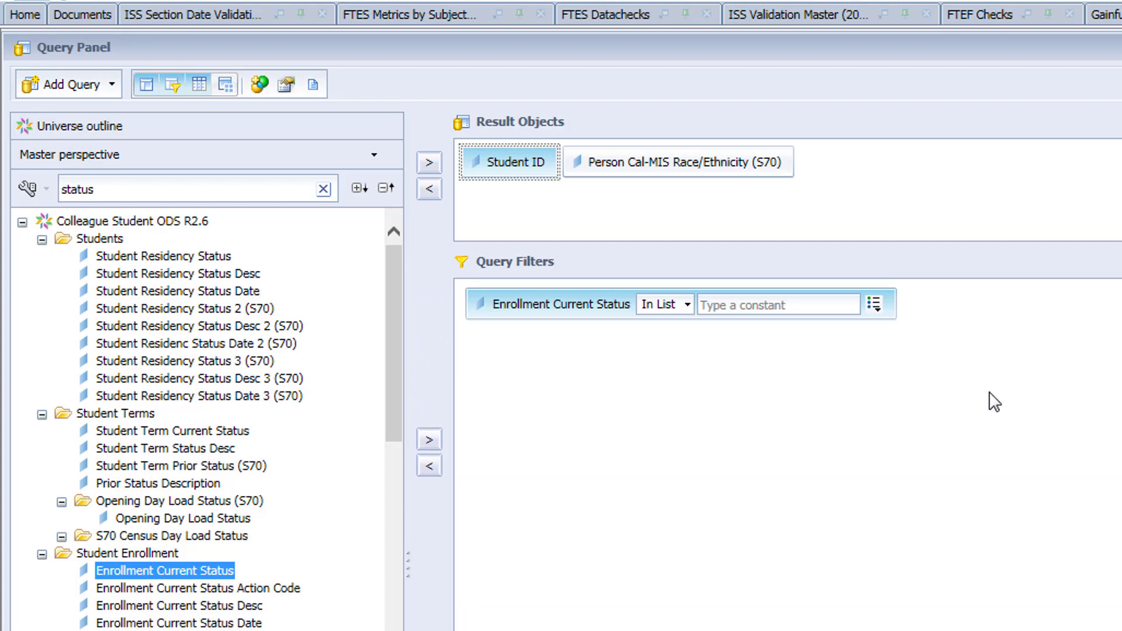
Restrict the Enrollment Current Status filter to the values A and N from its list of values.
left_click(874, 309)
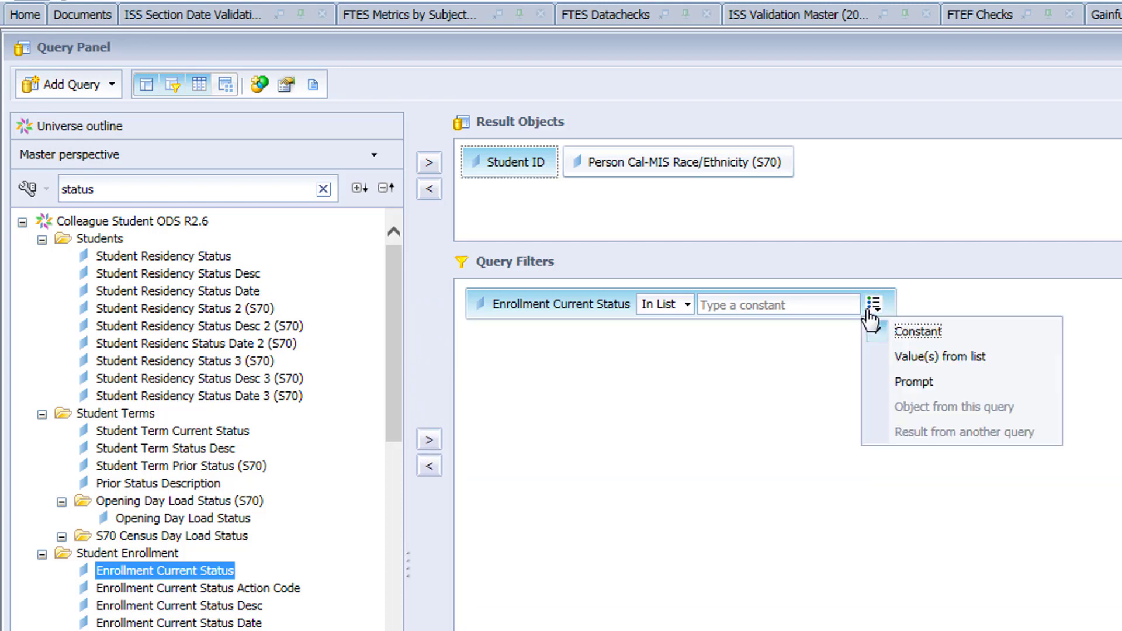
left_click(938, 358)
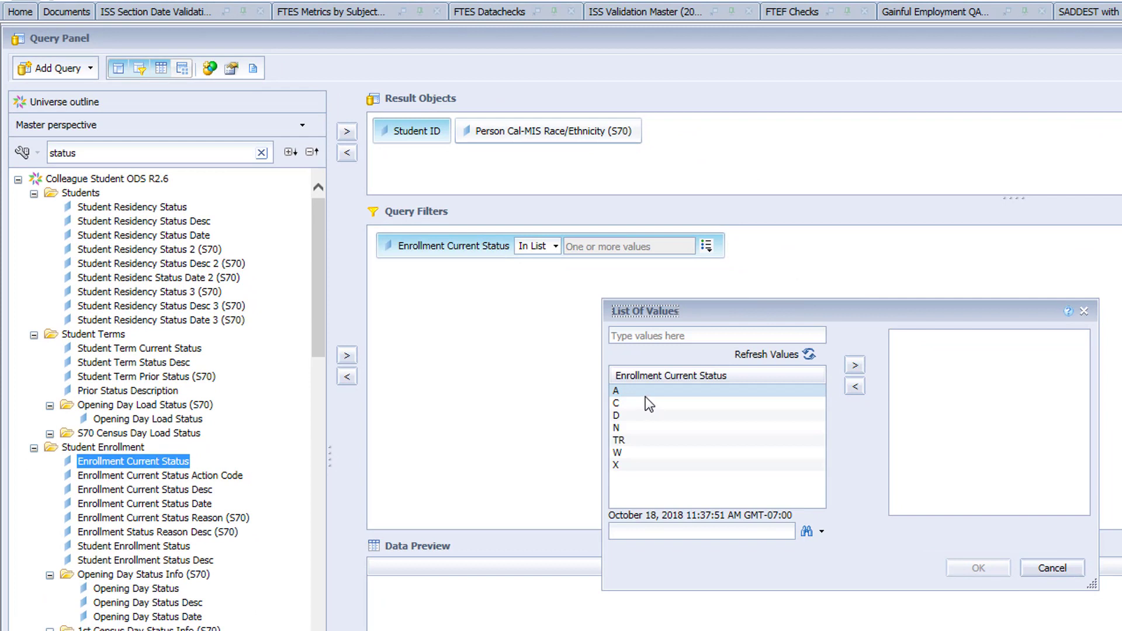
left_click(645, 397)
left_click(855, 365)
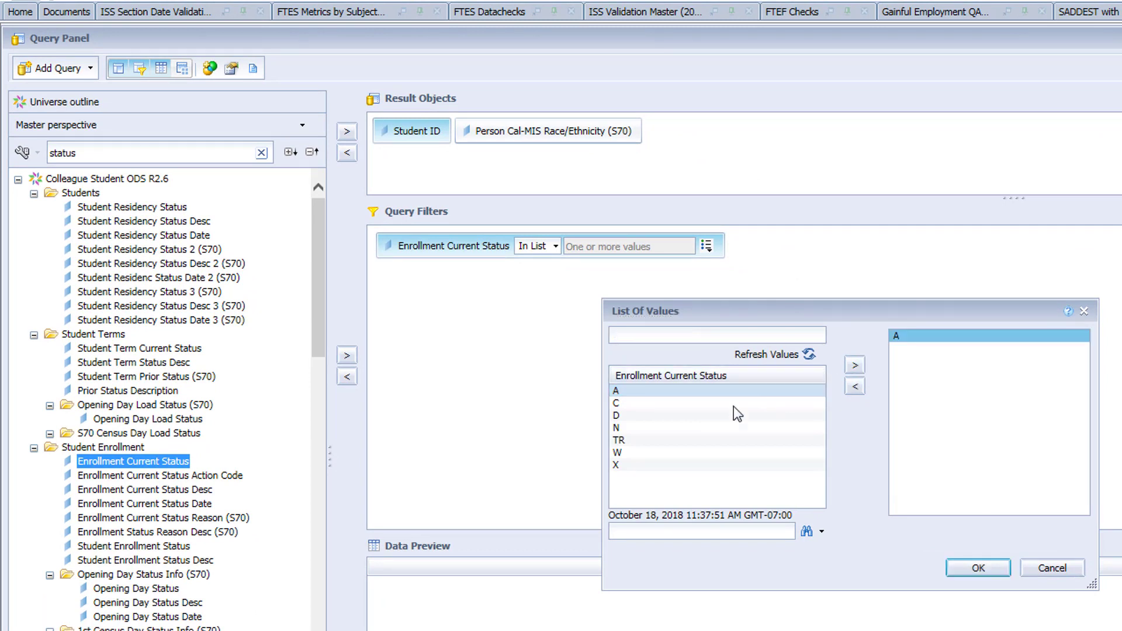
left_click(648, 427)
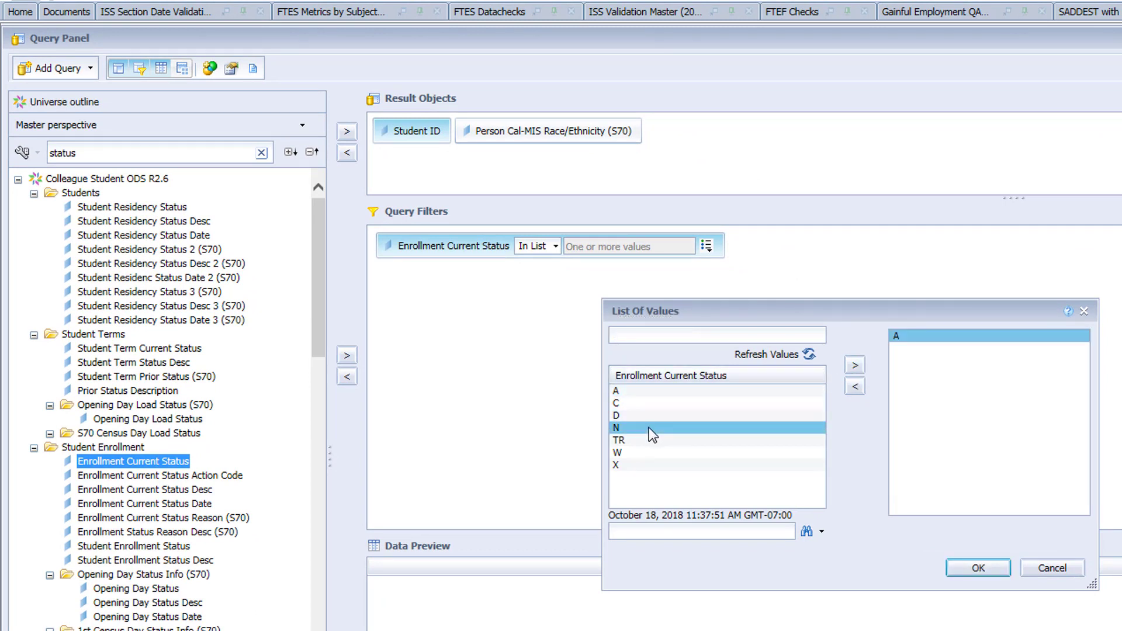
left_click(853, 366)
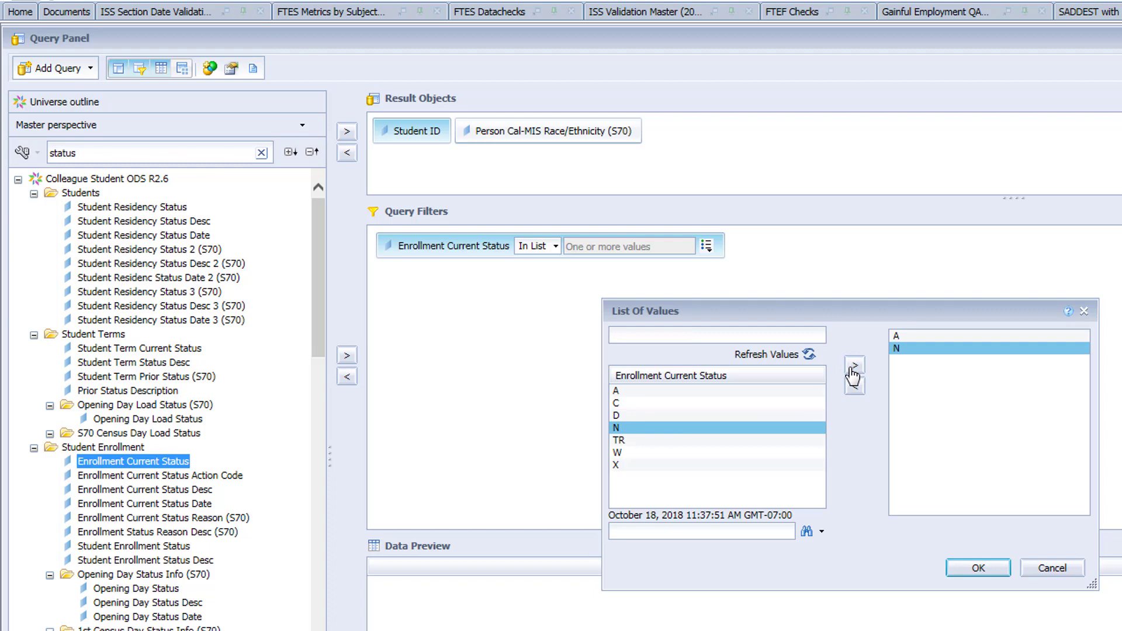
left_click(992, 577)
Search the universe for "academic year" and add Enrollment Academic Year (S70) as a query filter.
type("a")
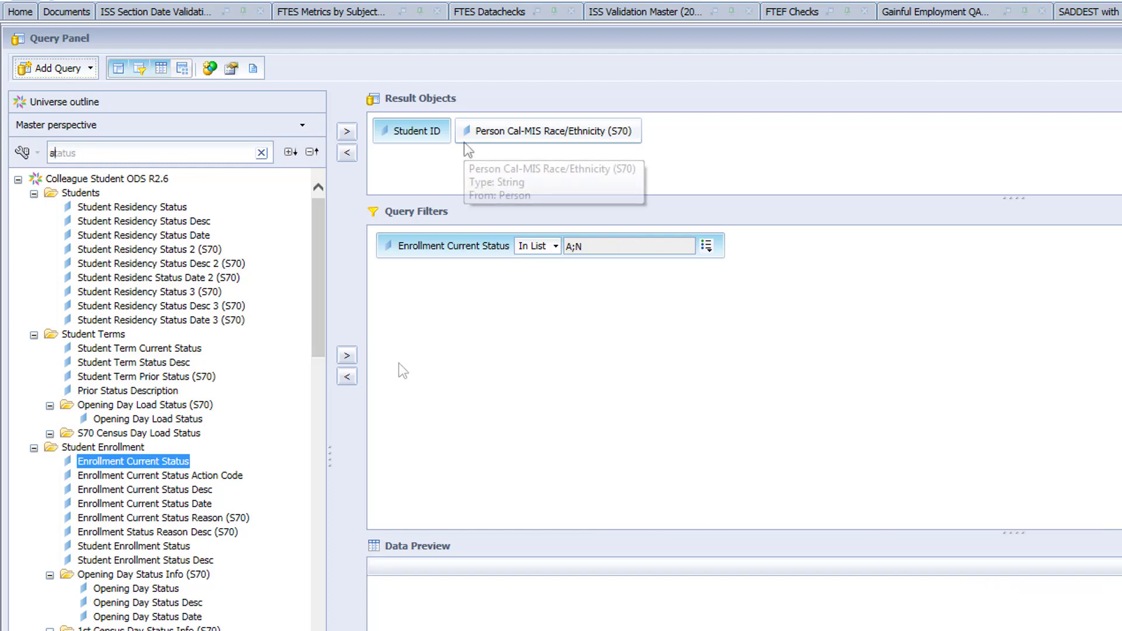
type("cademic year")
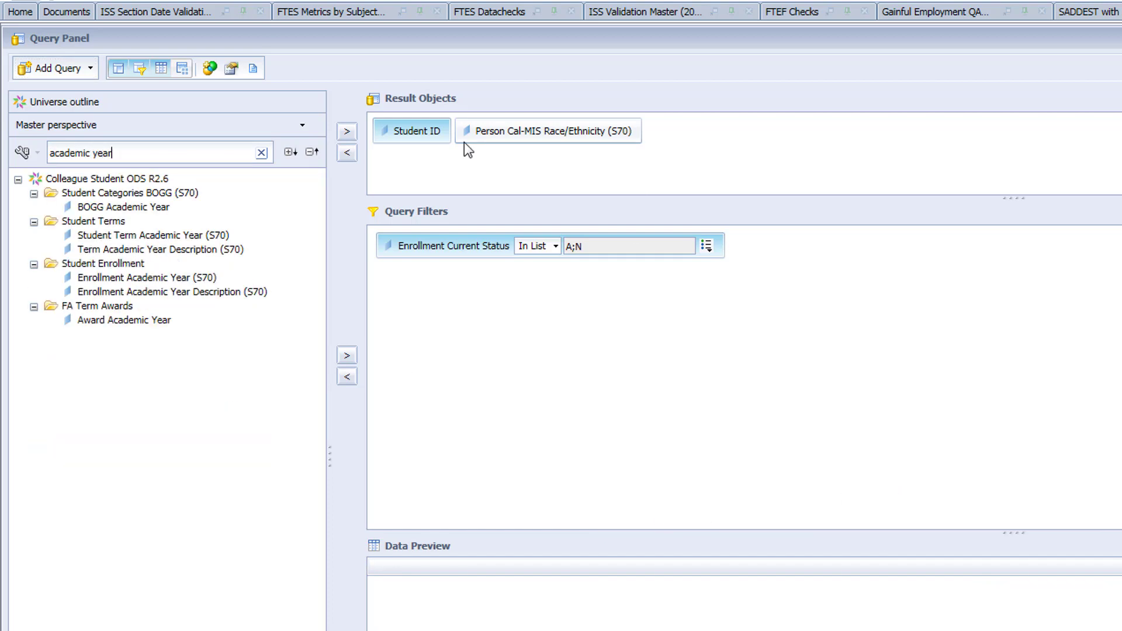
left_click(139, 279)
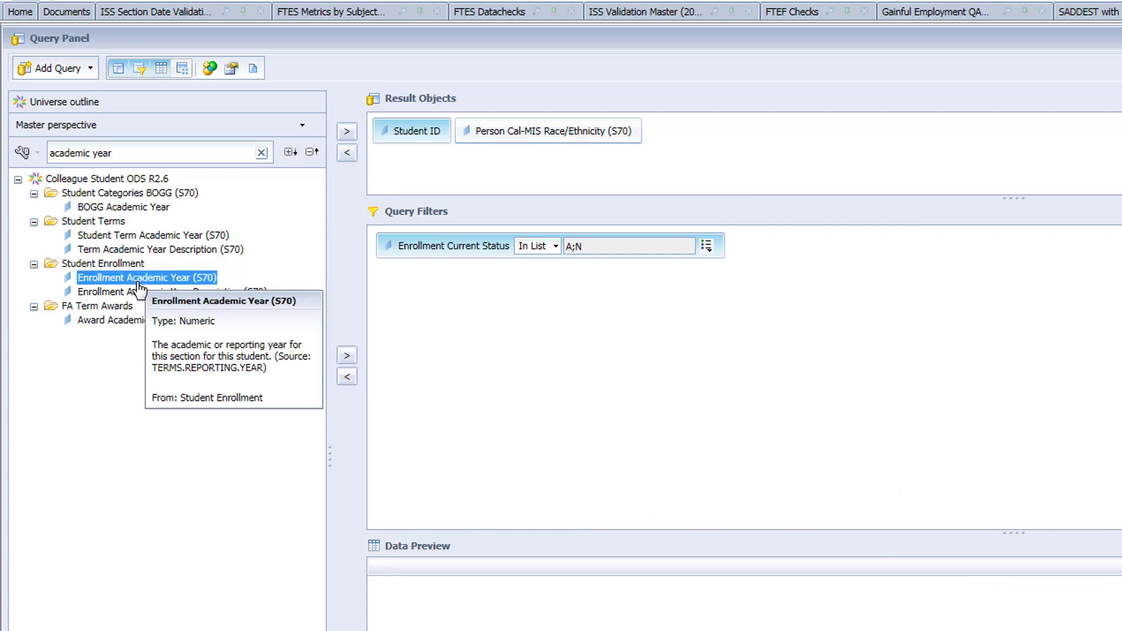
left_click_drag(139, 279, 455, 279)
Make the Enrollment Academic Year filter a prompt with the text "Enter Academic Year(s):".
left_click(774, 277)
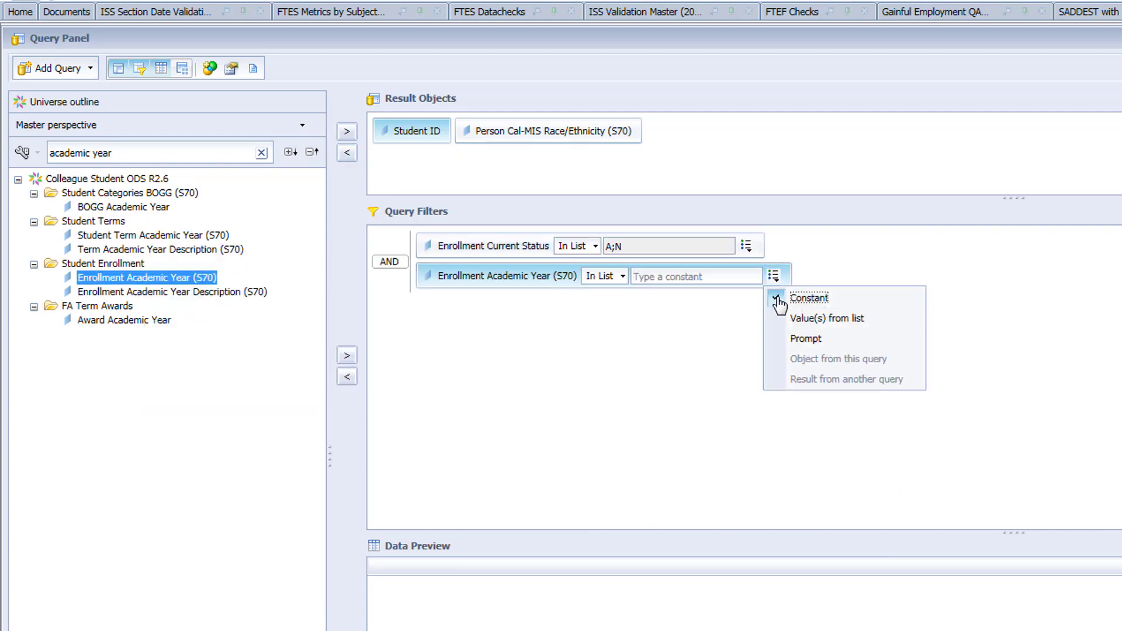
left_click(805, 339)
left_click(720, 276)
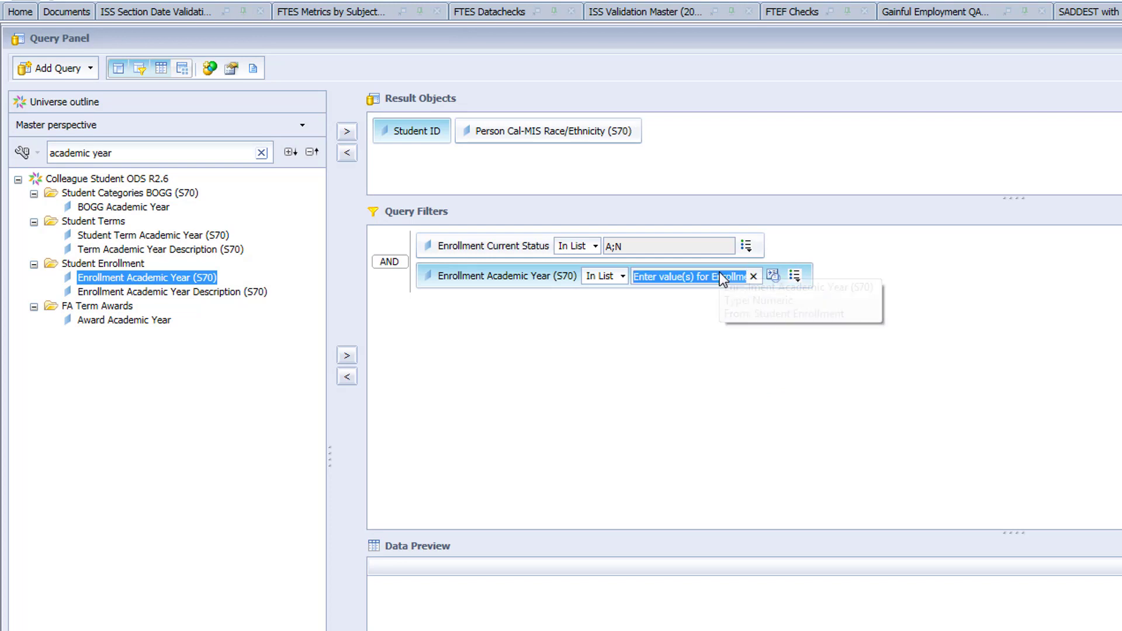
type("Enter Acad")
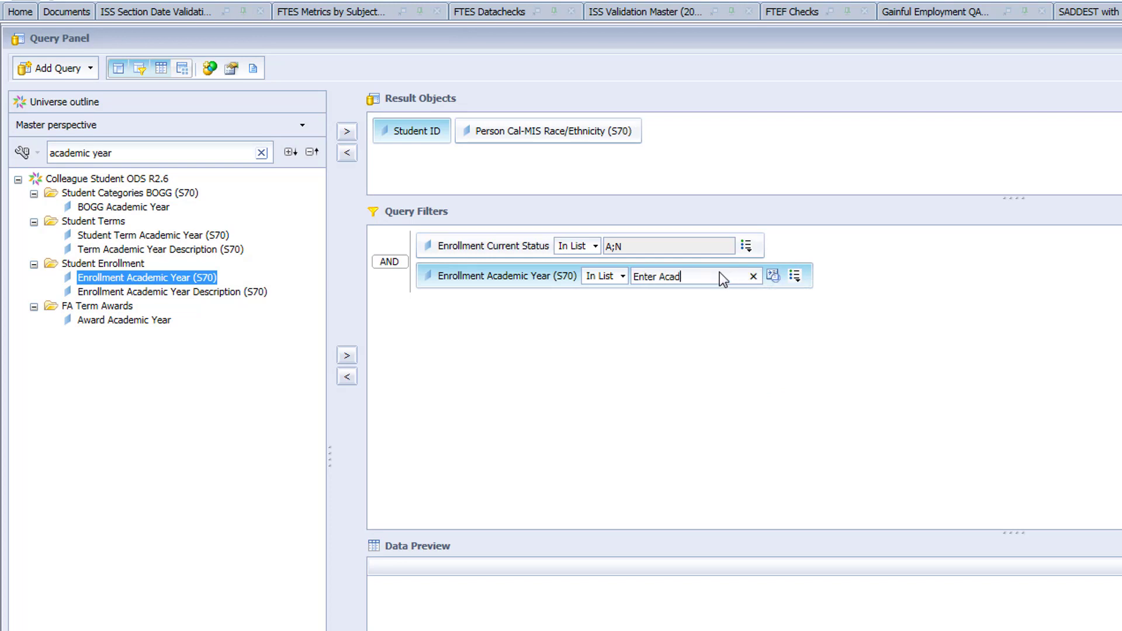
type("emic Year(s):")
Clear the "academic year" search so the universe outline lists all objects again.
left_click_drag(113, 153, 35, 155)
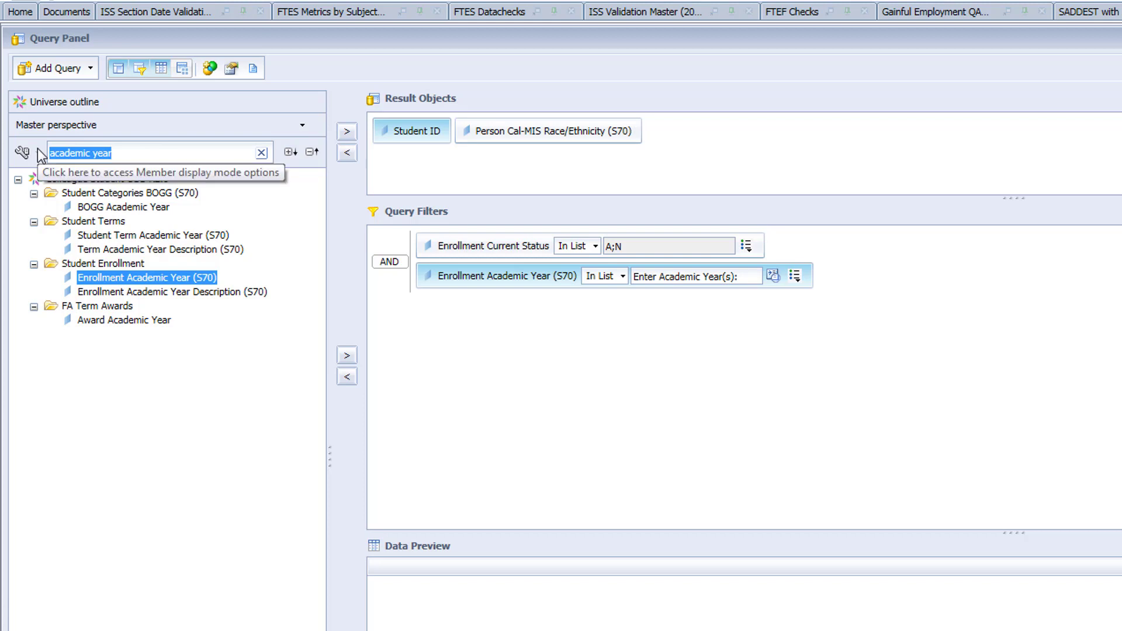
key("BackSpace")
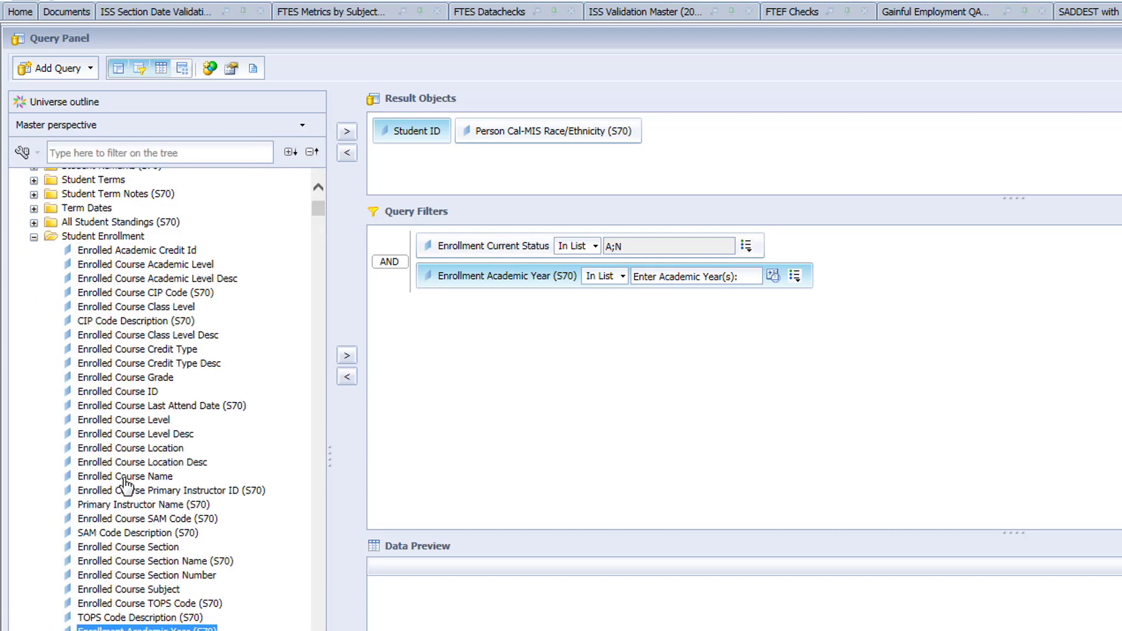
left_click(129, 476)
left_click_drag(440, 416, 485, 327)
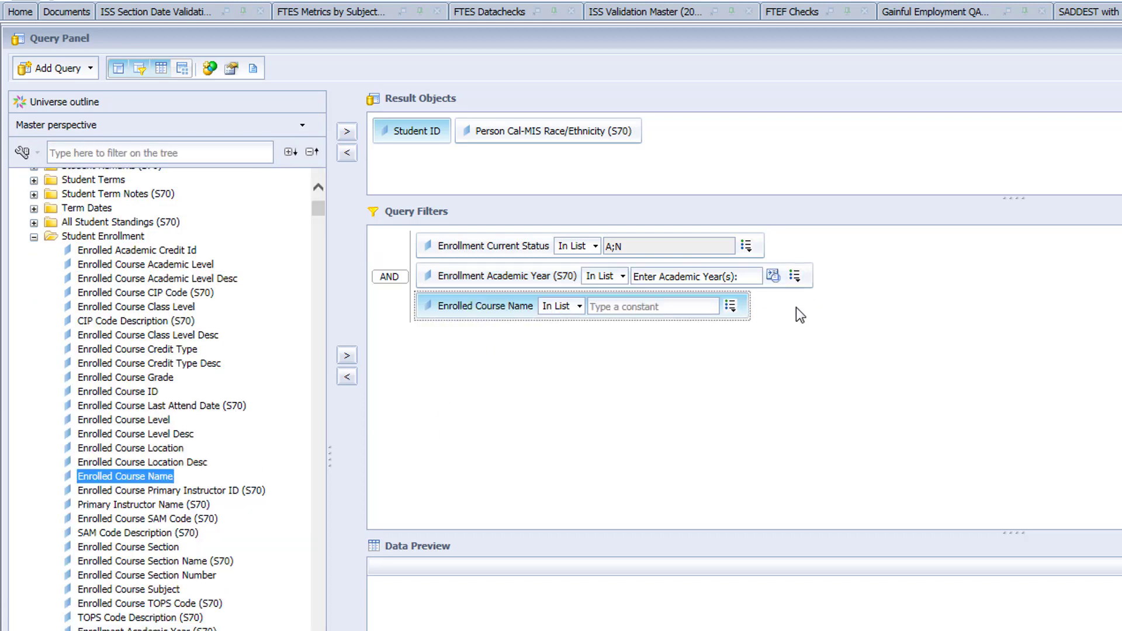
left_click(734, 308)
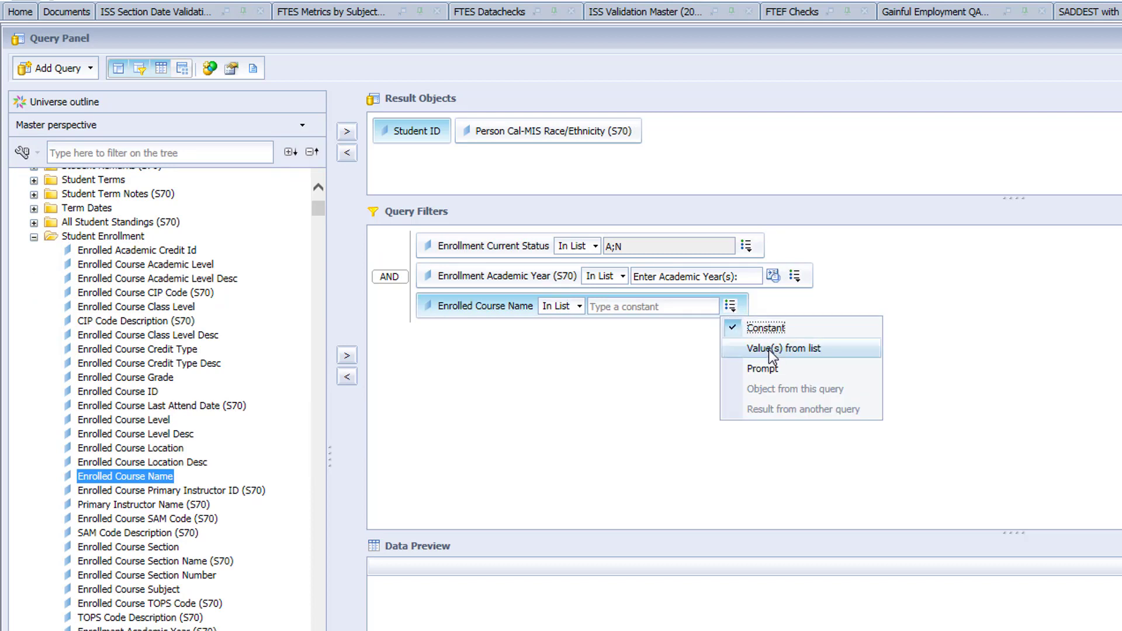
left_click(770, 350)
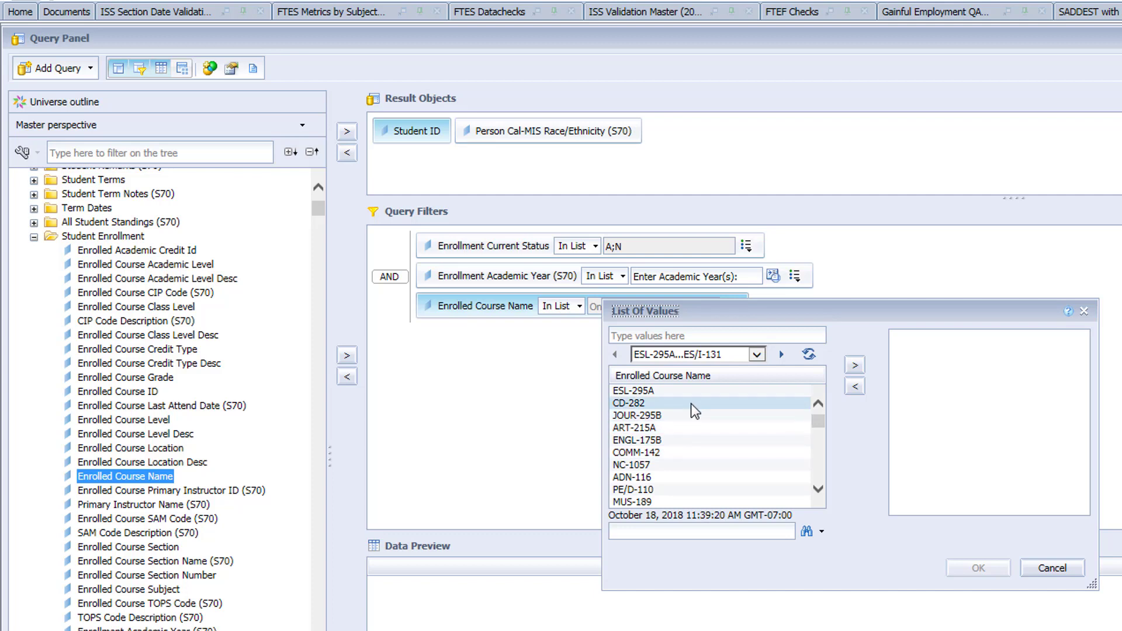
left_click(1042, 571)
left_click_drag(481, 322, 221, 363)
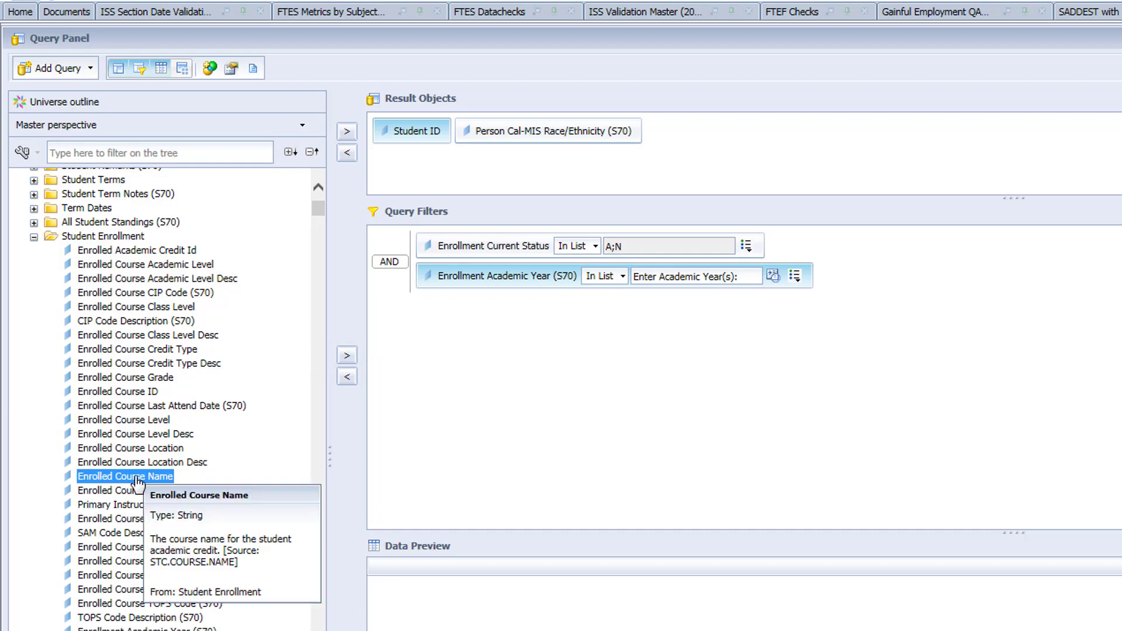
Add Enrolled Course Name to the result objects and Enrolled Course Subject to the query filters.
left_click_drag(136, 484, 698, 140)
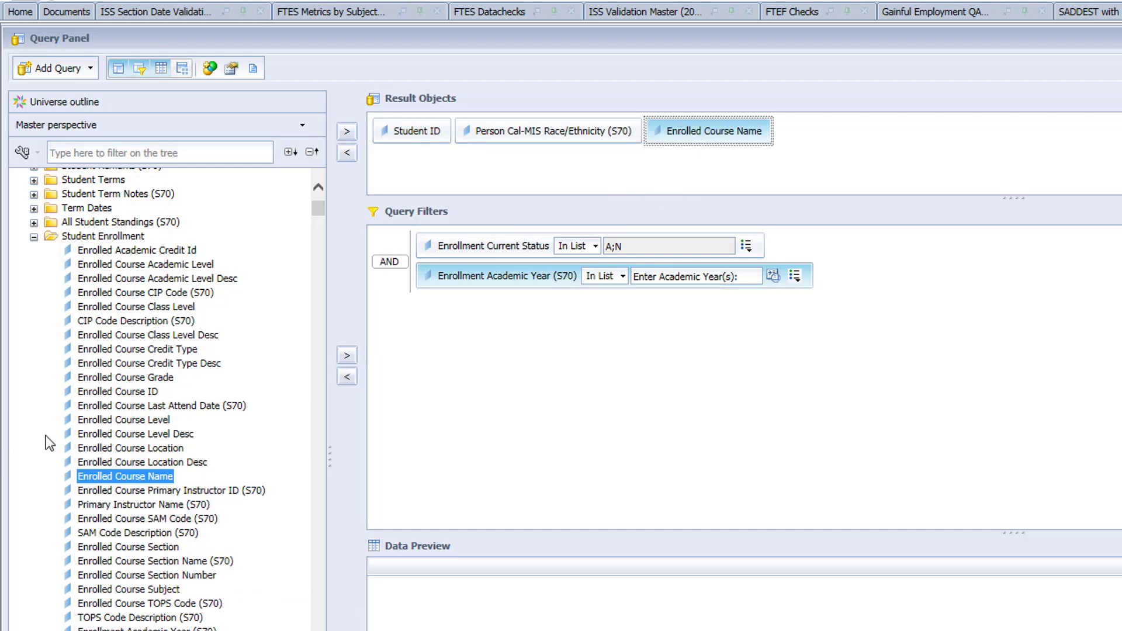
scroll(175, 579, "down", 5)
left_click(181, 396)
left_click_drag(191, 401, 528, 336)
Restrict the Enrolled Course Subject filter to MATH, chosen from its list of values.
left_click(740, 309)
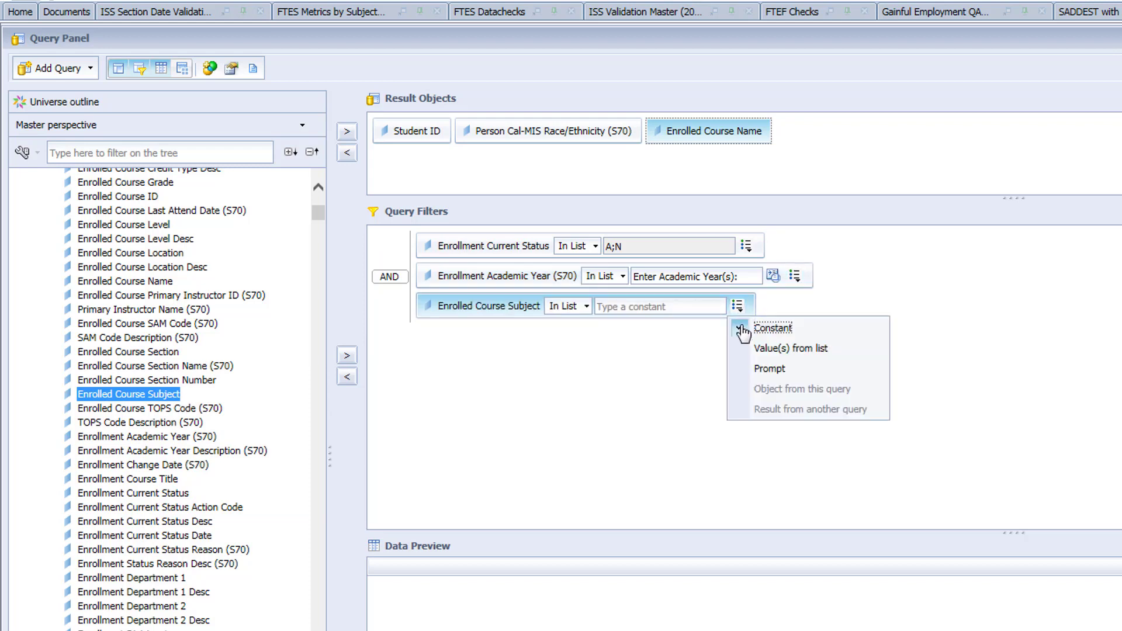
left_click(754, 347)
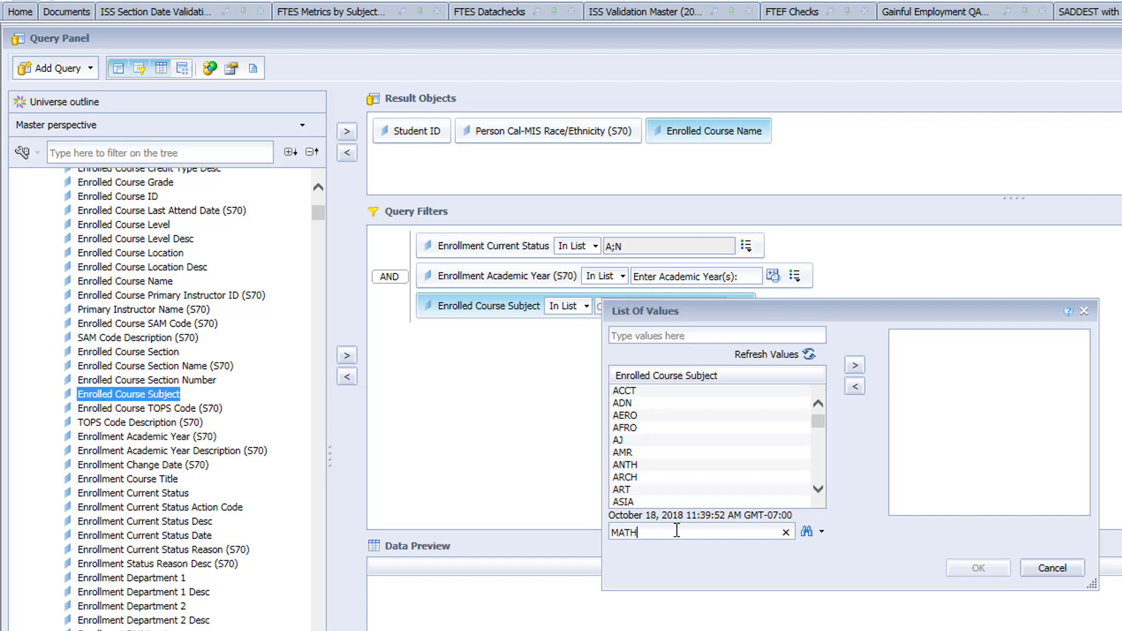
type("MATH")
left_click(807, 532)
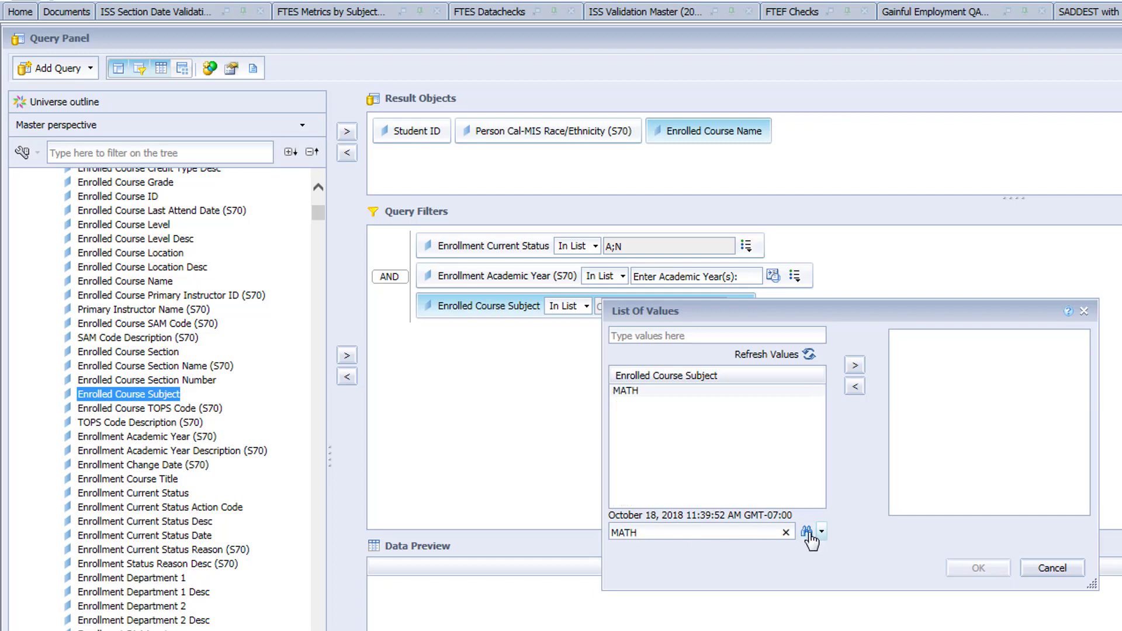
left_click(734, 390)
left_click(854, 366)
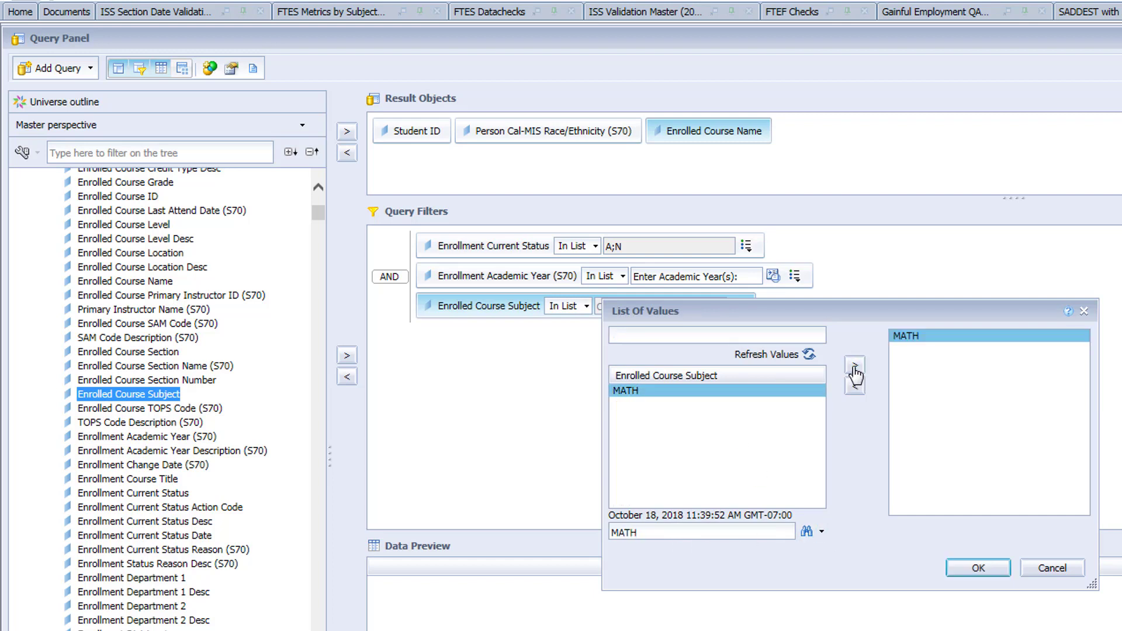
left_click(959, 570)
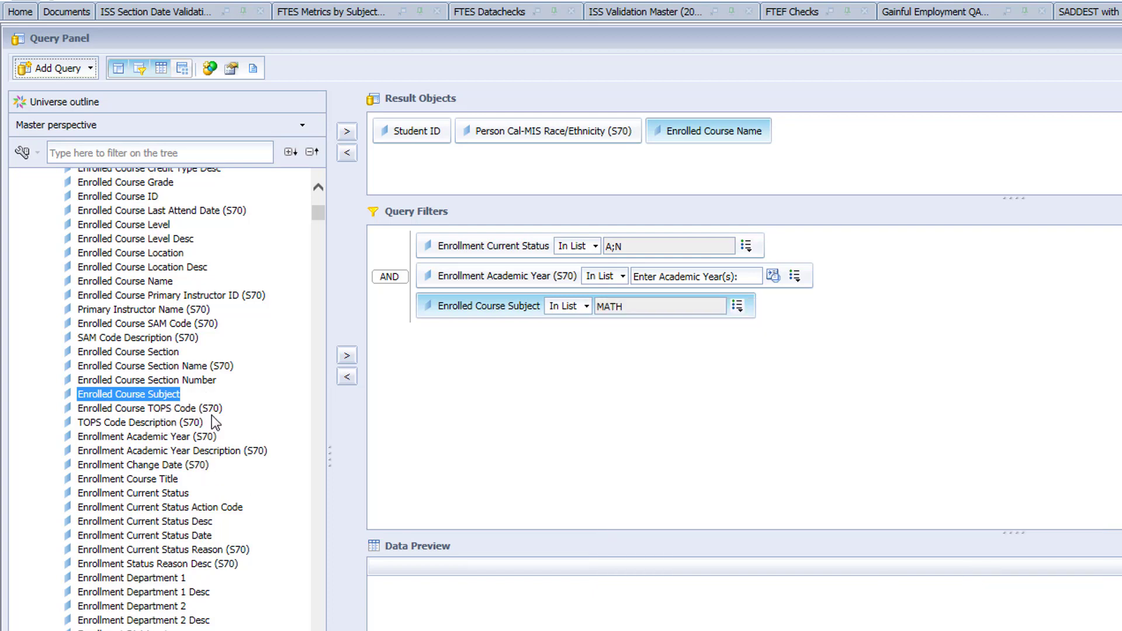
Search the universe for "Number" and add Course Number from Program Required Courses (S70) as a query filter.
scroll(215, 422, "up", 2)
scroll(232, 379, "up", 2)
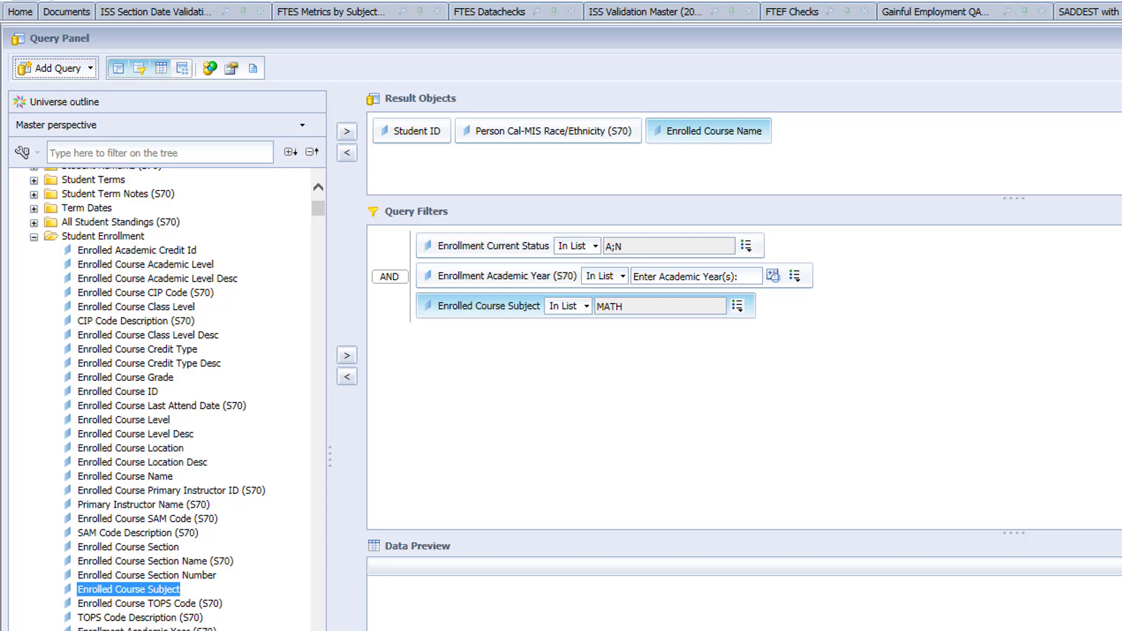
scroll(164, 398, "down", 14)
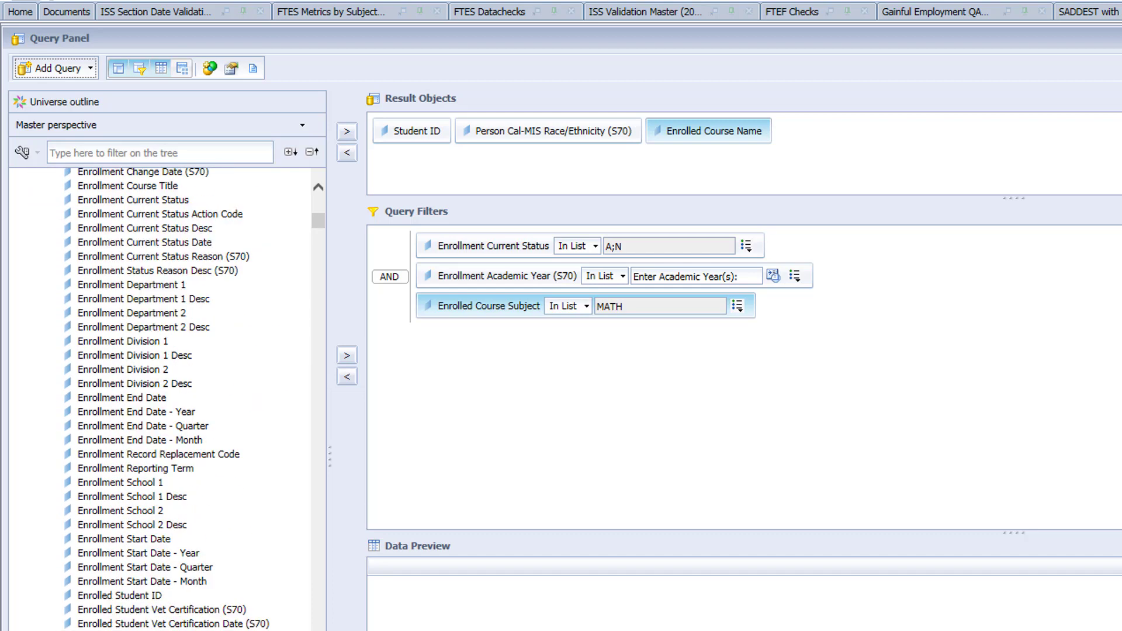
scroll(164, 398, "down", 2)
scroll(163, 397, "up", 8)
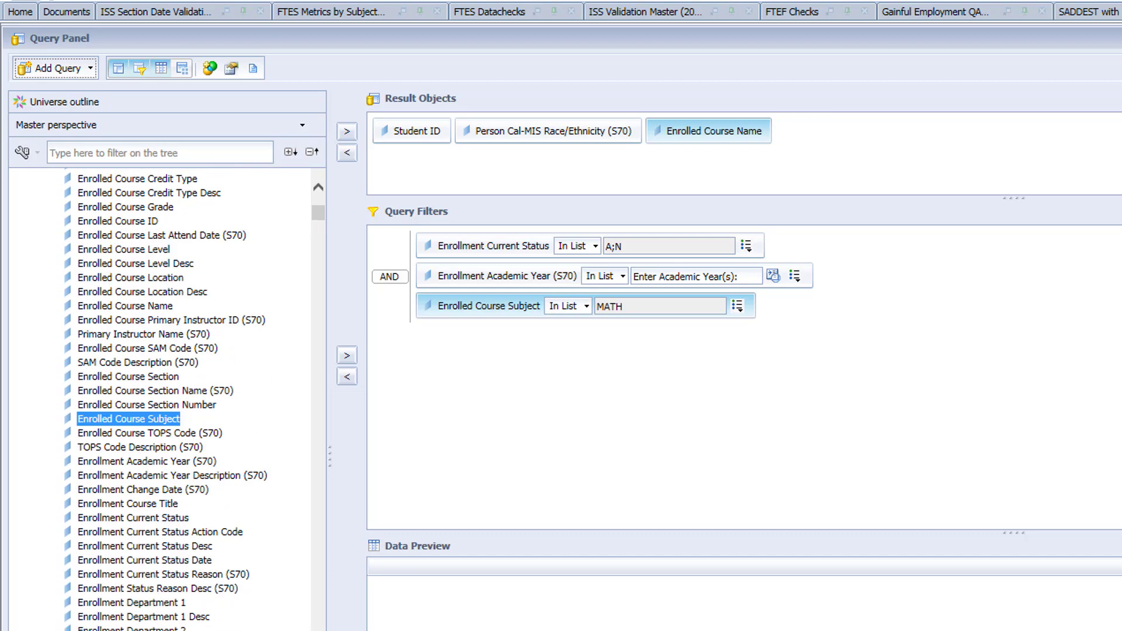
left_click(157, 154)
type("Number")
scroll(216, 328, "up", 3)
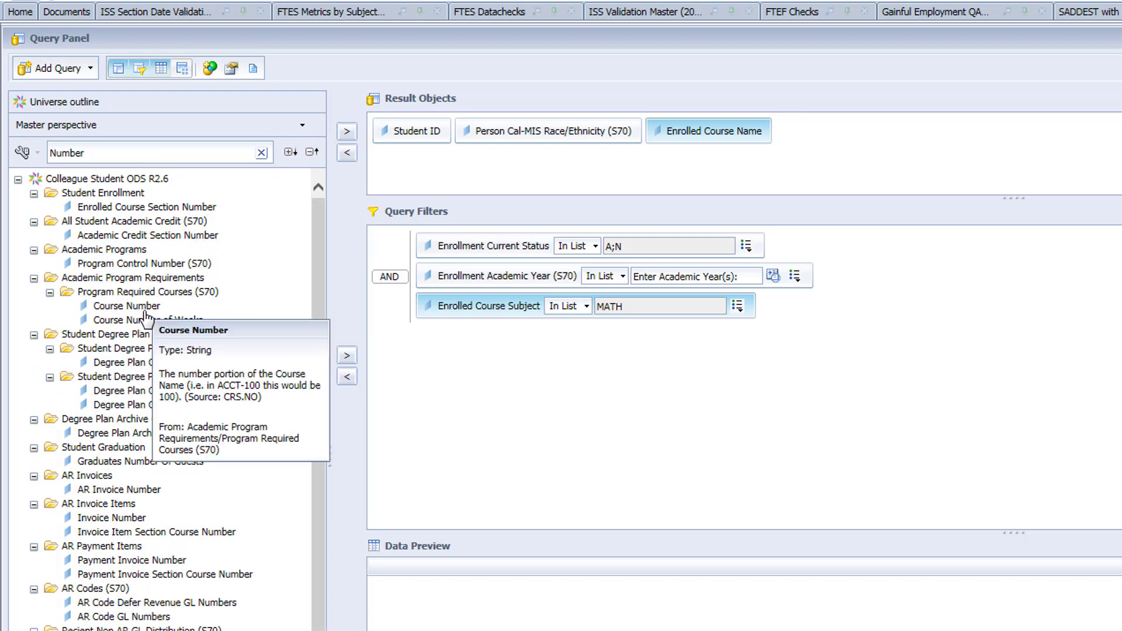
left_click_drag(129, 306, 478, 358)
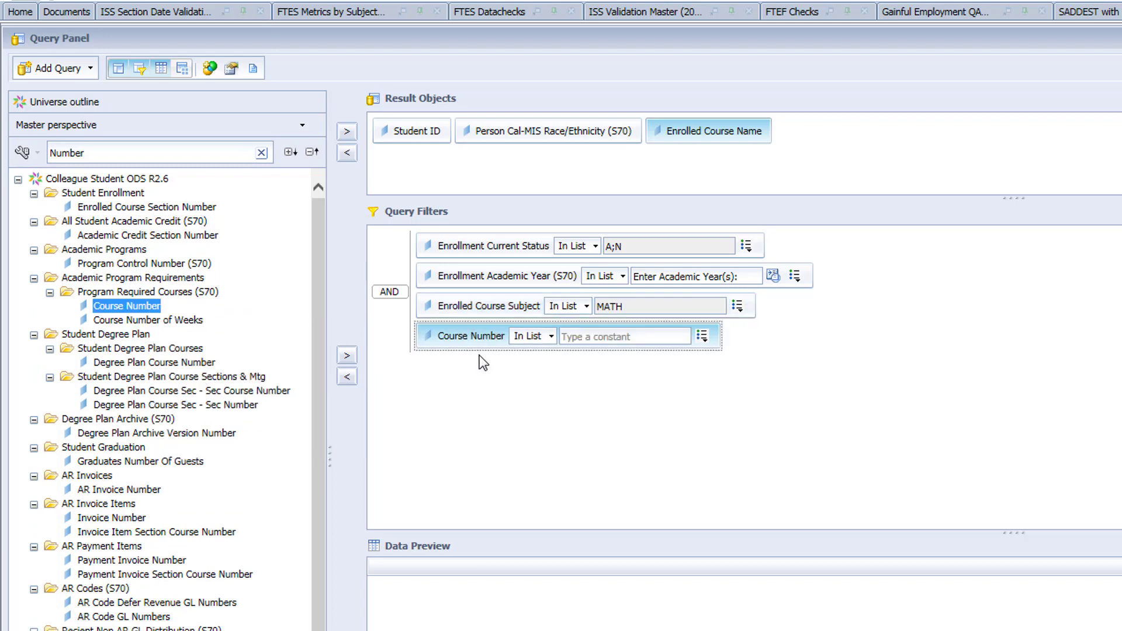
Set the Course Number filter to Less than 60.
left_click(552, 337)
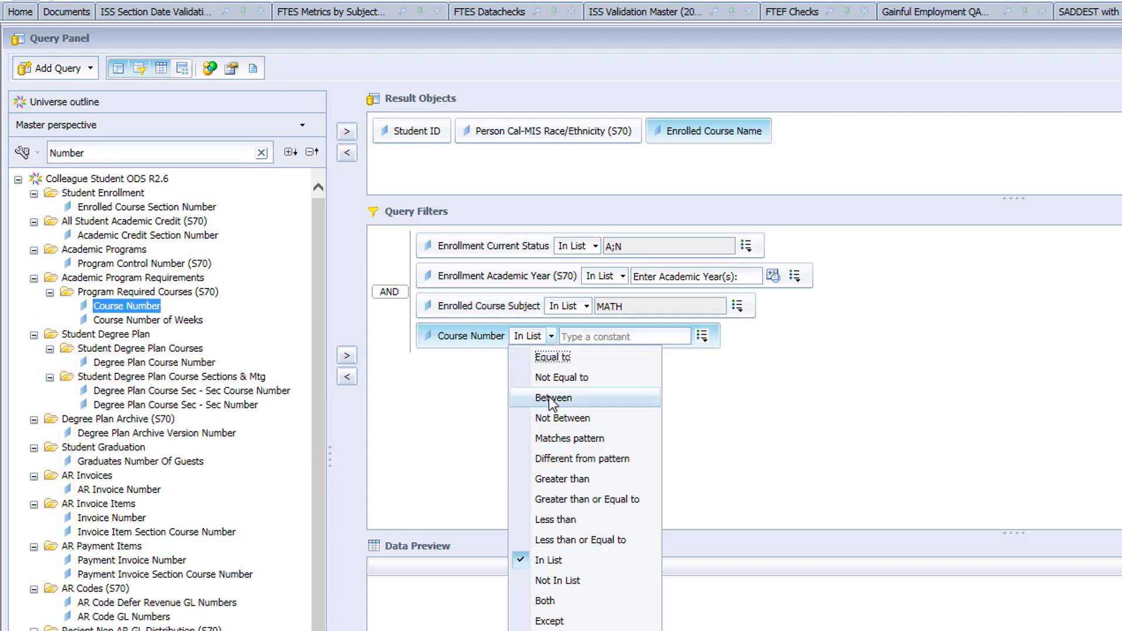
left_click(550, 521)
left_click(637, 342)
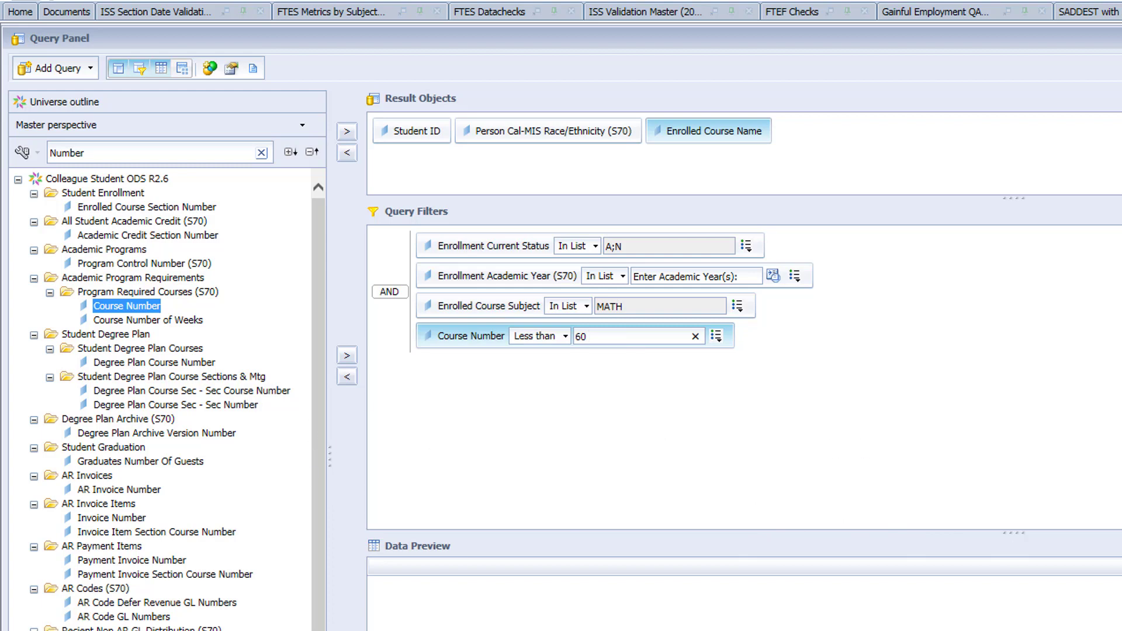
Search the universe for "Academic Year" and add Enrollment Academic Year (S70) and Enrollment Academic Year Description (S70) to the result objects.
double_click(67, 153)
type("Ac")
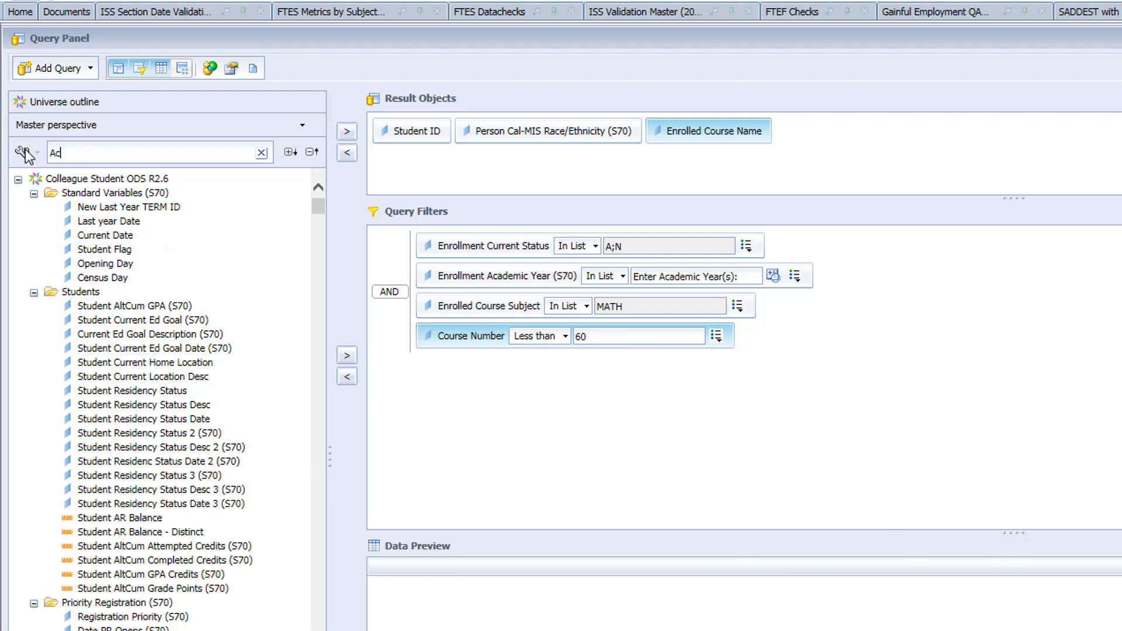
type("ademic Year")
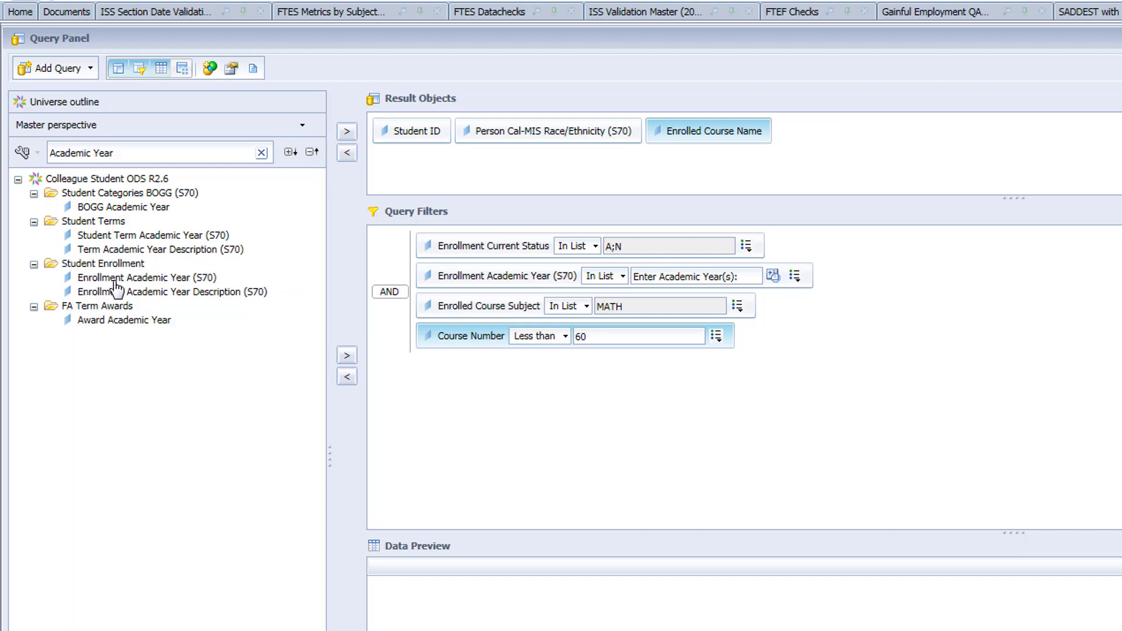
left_click_drag(112, 280, 802, 143)
left_click_drag(607, 256, 1052, 143)
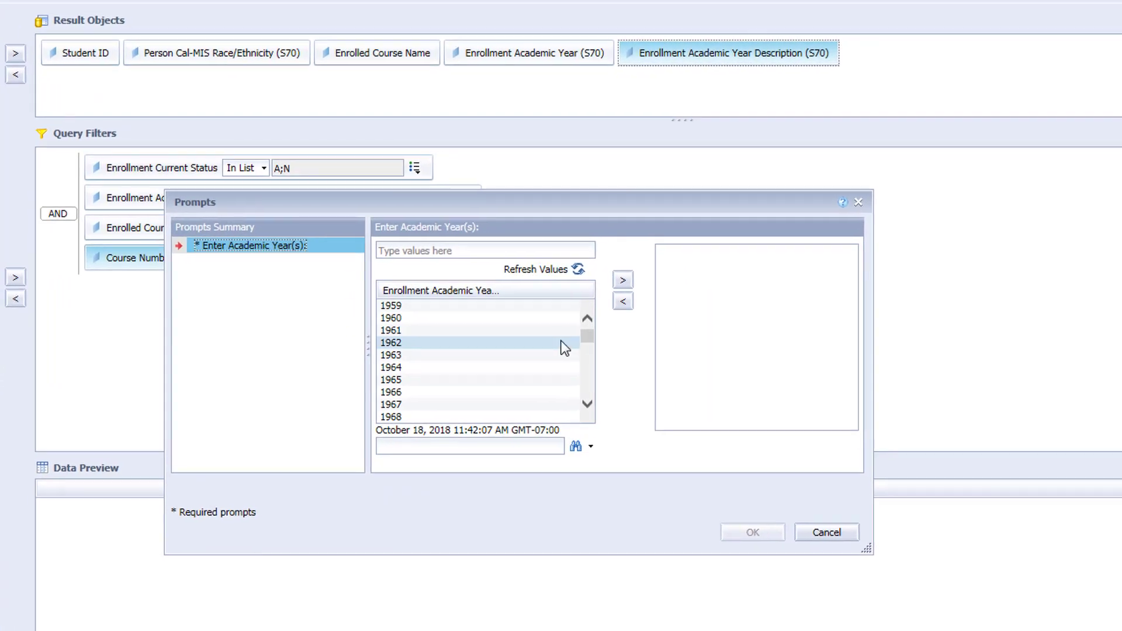
Answer the academic year prompt with 2017 and 2018 and check the course names in the data preview.
left_click_drag(577, 332, 577, 381)
left_click(430, 339)
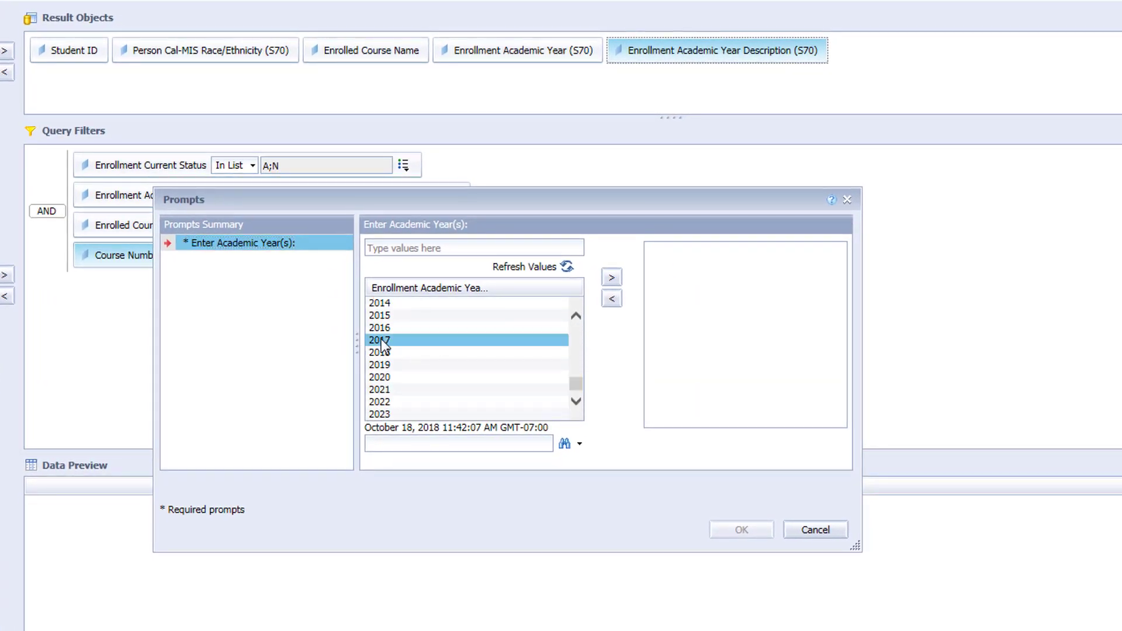
left_click(430, 354, "ctrl")
left_click(429, 368, "ctrl")
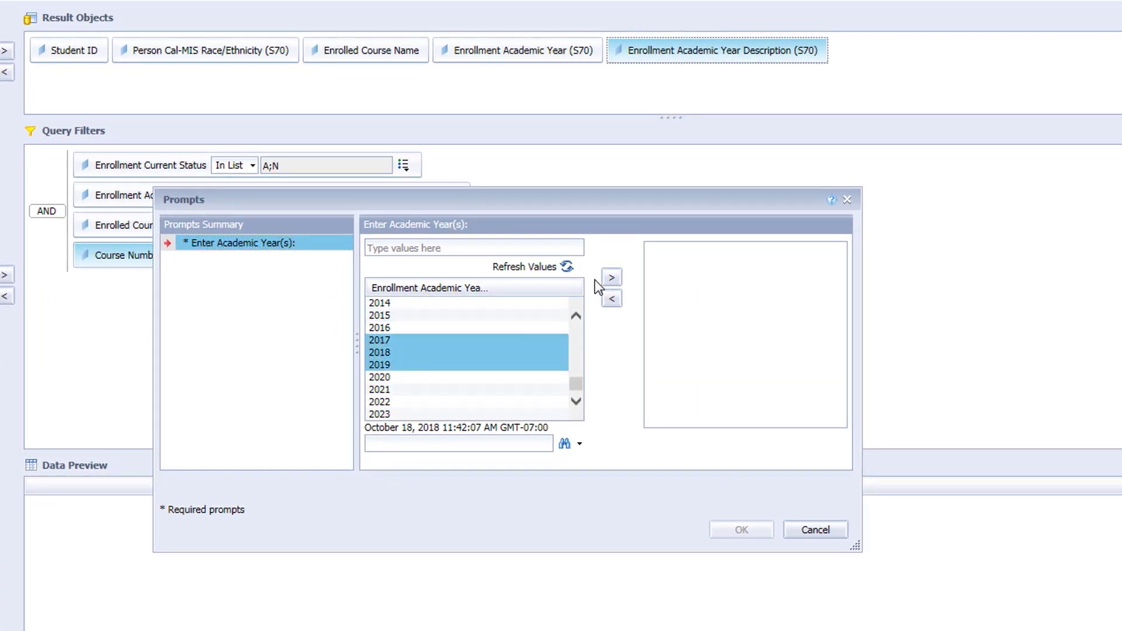
left_click(405, 367, "ctrl")
left_click(612, 277)
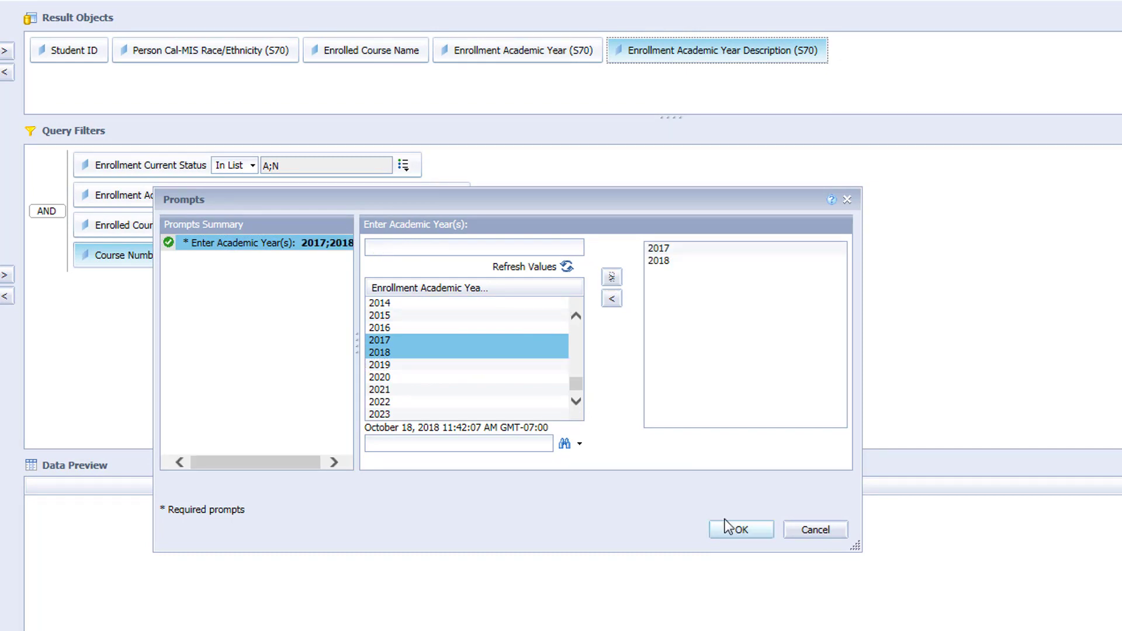
left_click(731, 530)
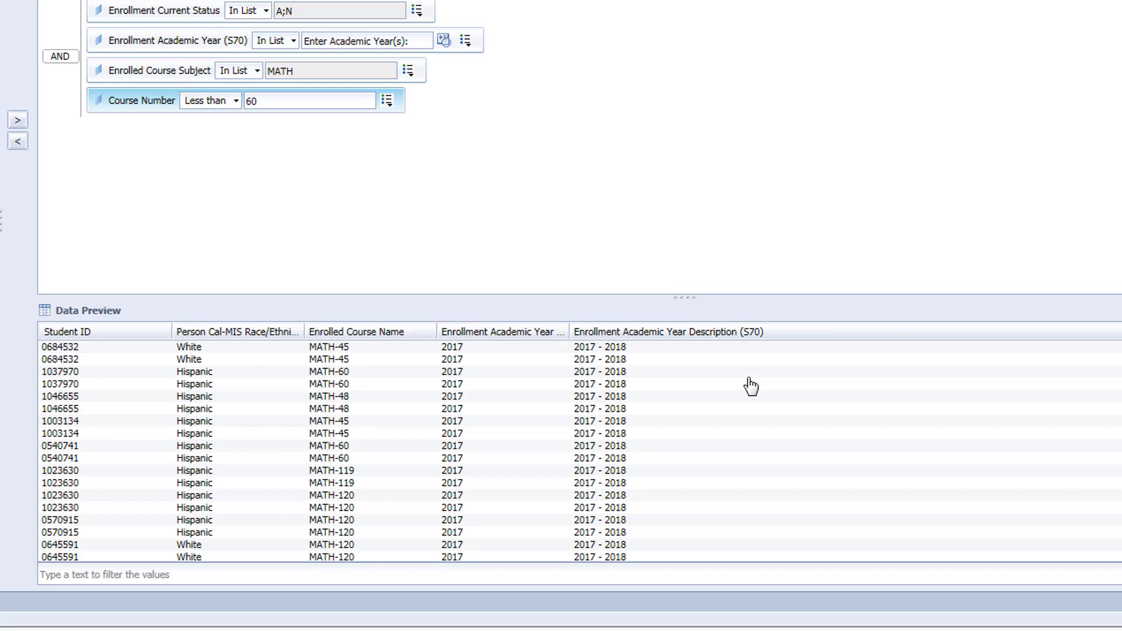
scroll(748, 378, "down", 15)
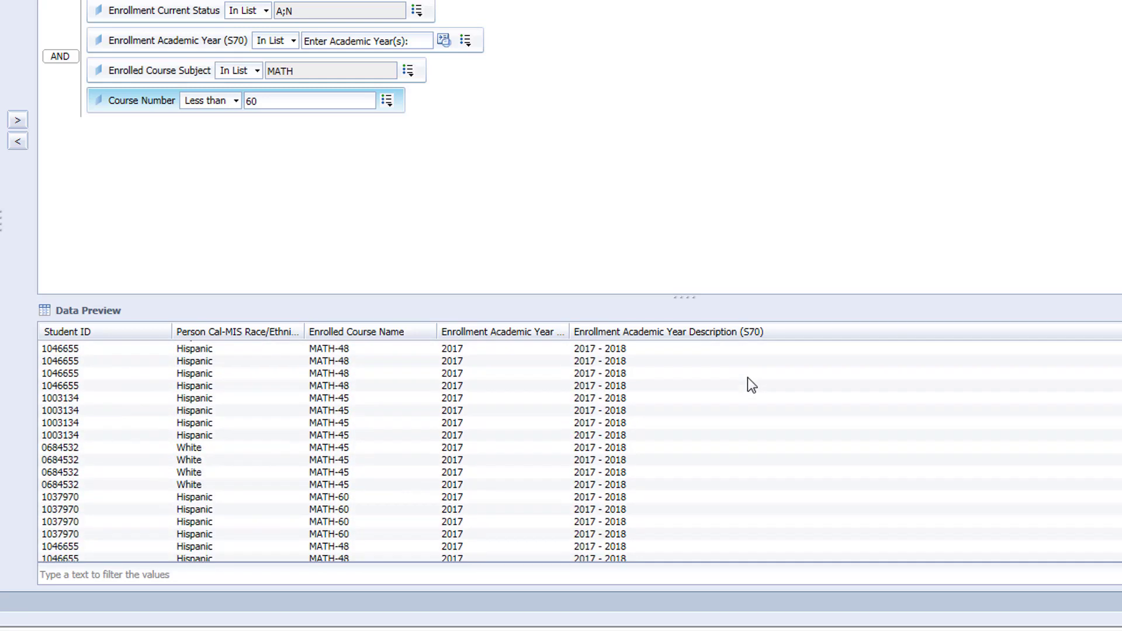
scroll(748, 377, "down", 5)
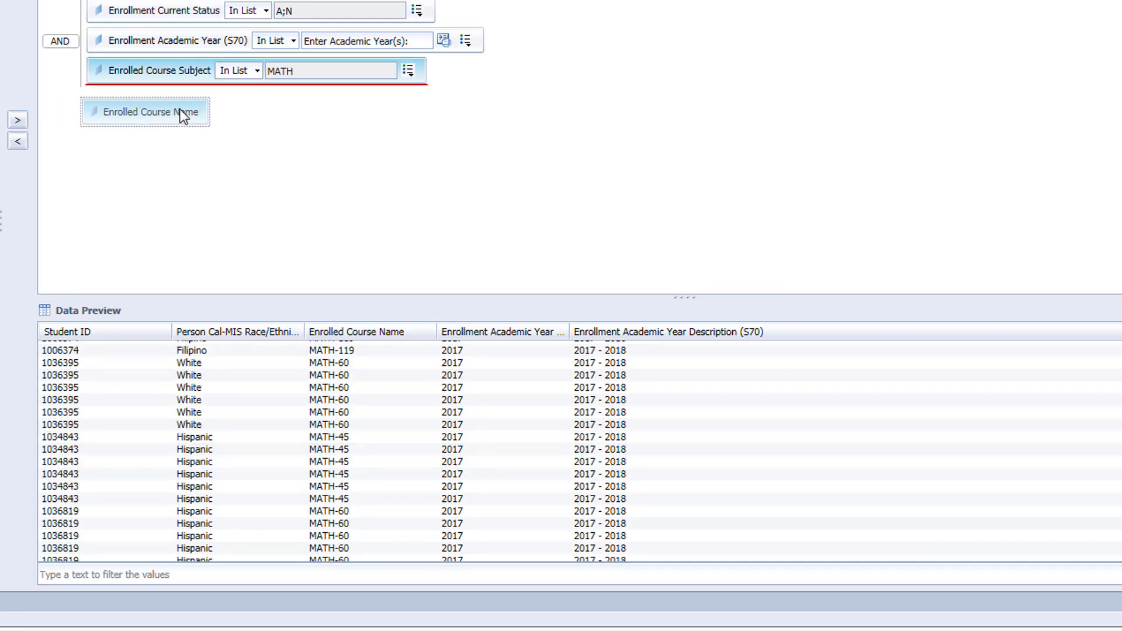
Replace the Course Number filter with one on Enrolled Course Name and search its list of values for MATH.
left_click_drag(180, 115, 178, 104)
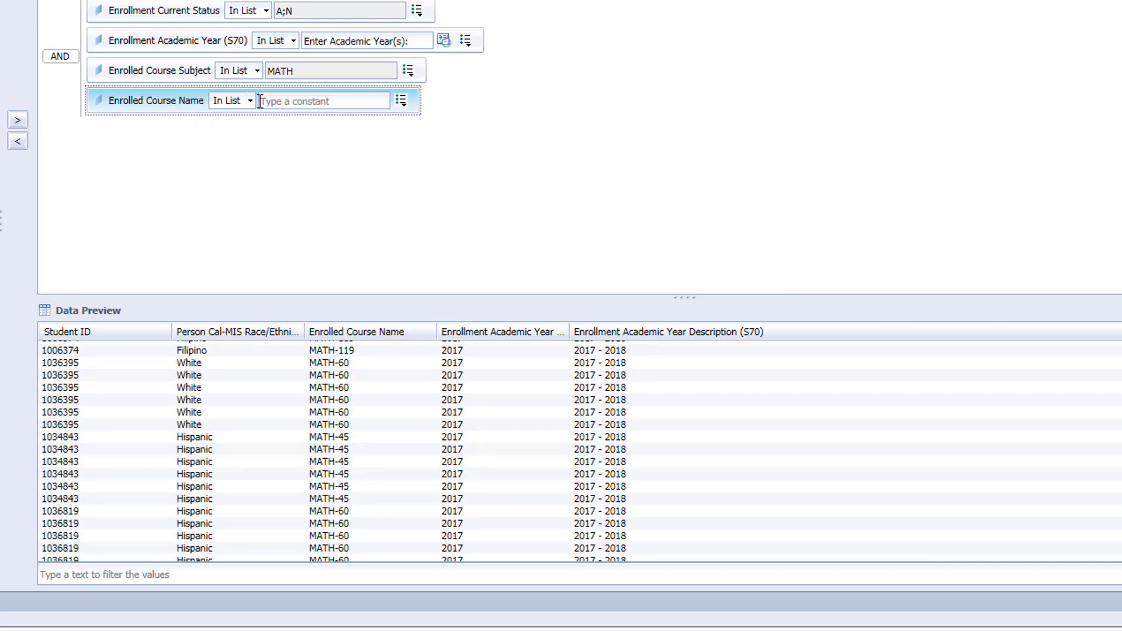
left_click(402, 103)
left_click(440, 139)
left_click(325, 297)
type("MATH")
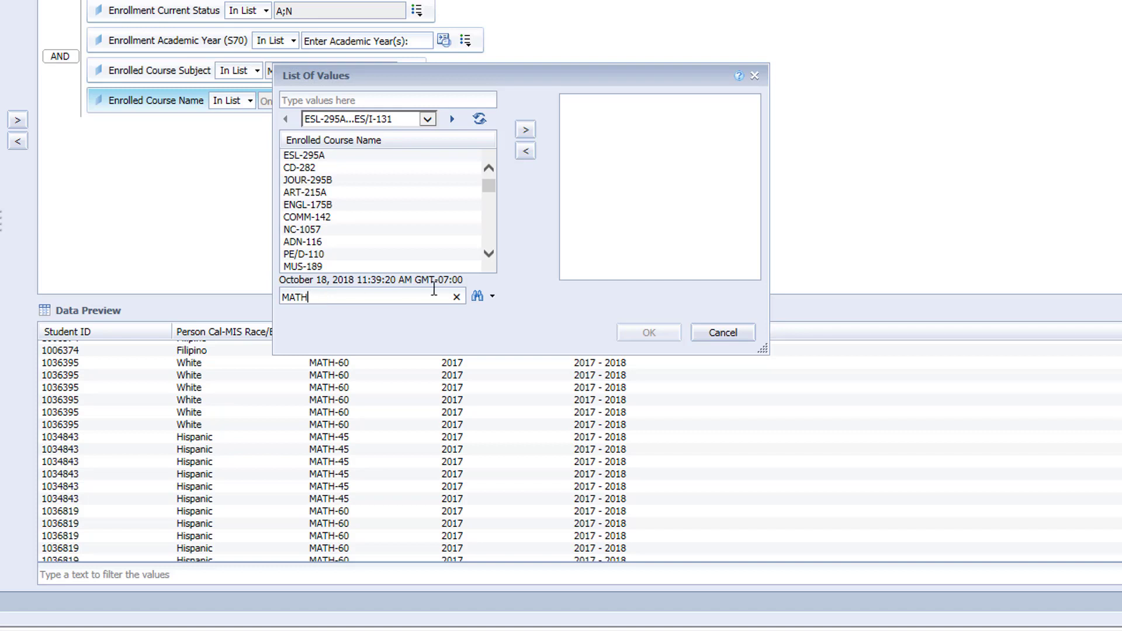
left_click(478, 296)
Select MATH-55, MATH-20, MATH-35PL, MATH-48 and MATH-11 as values for the Enrolled Course Name filter.
left_click(433, 204)
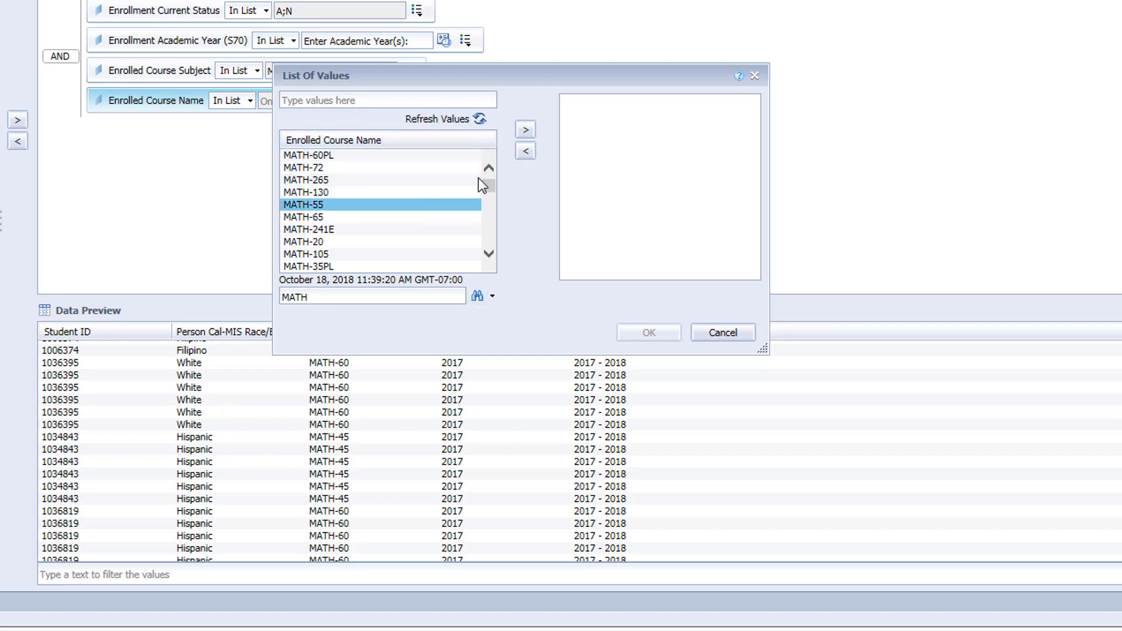
left_click(525, 129)
left_click(429, 242)
left_click(525, 129)
scroll(488, 253, "down", 2)
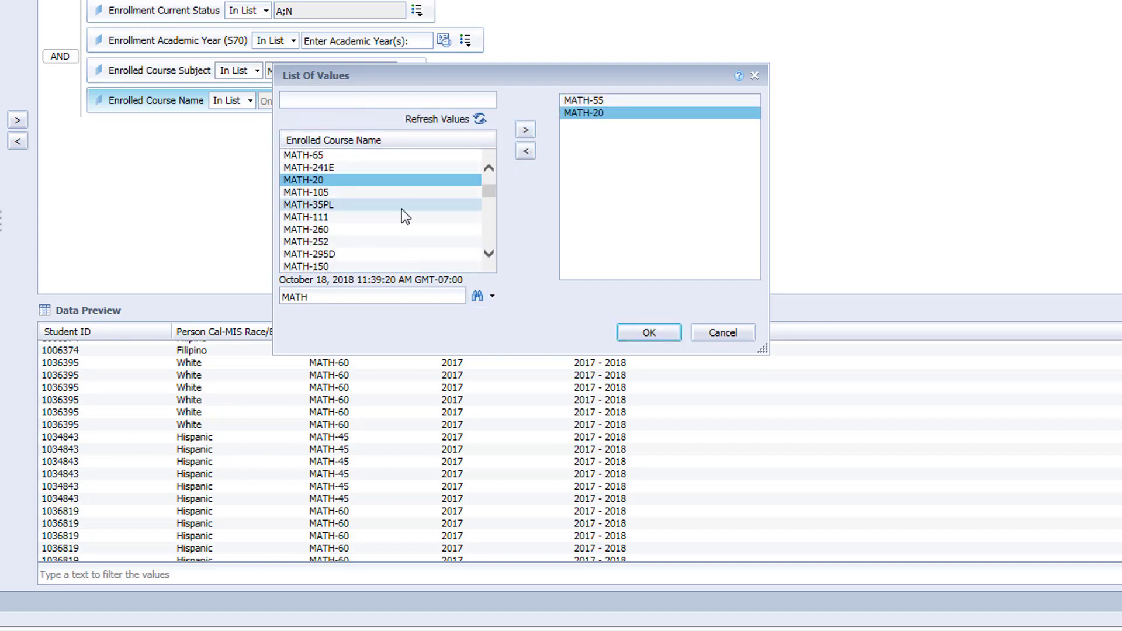
left_click(401, 206)
left_click(523, 132)
scroll(487, 252, "down", 4)
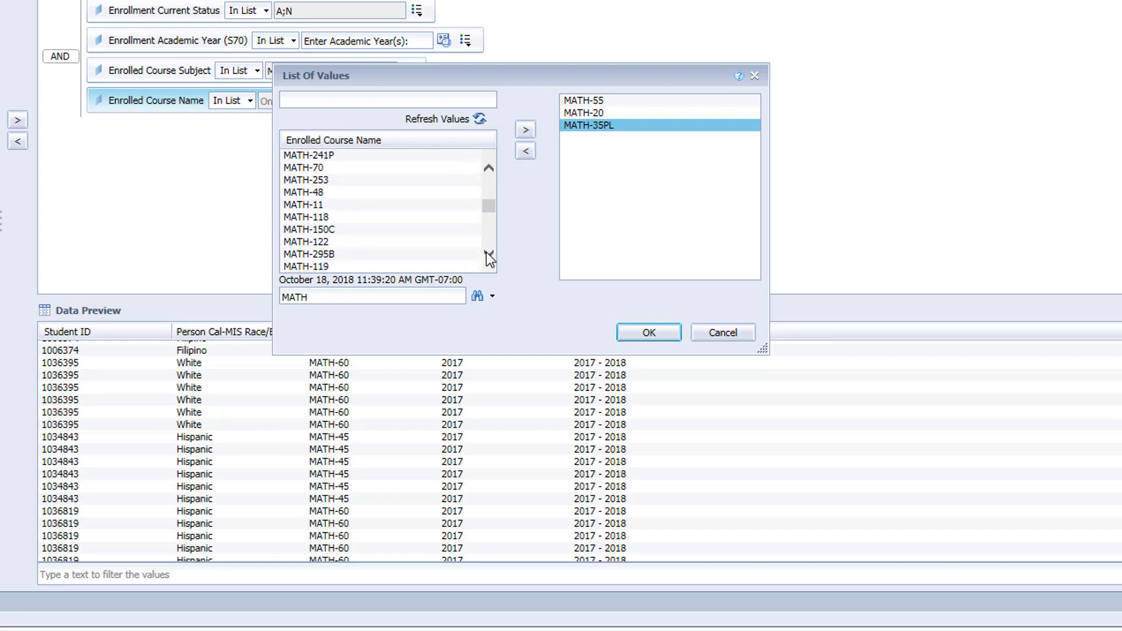
left_click(390, 192)
left_click(525, 131)
left_click(525, 131)
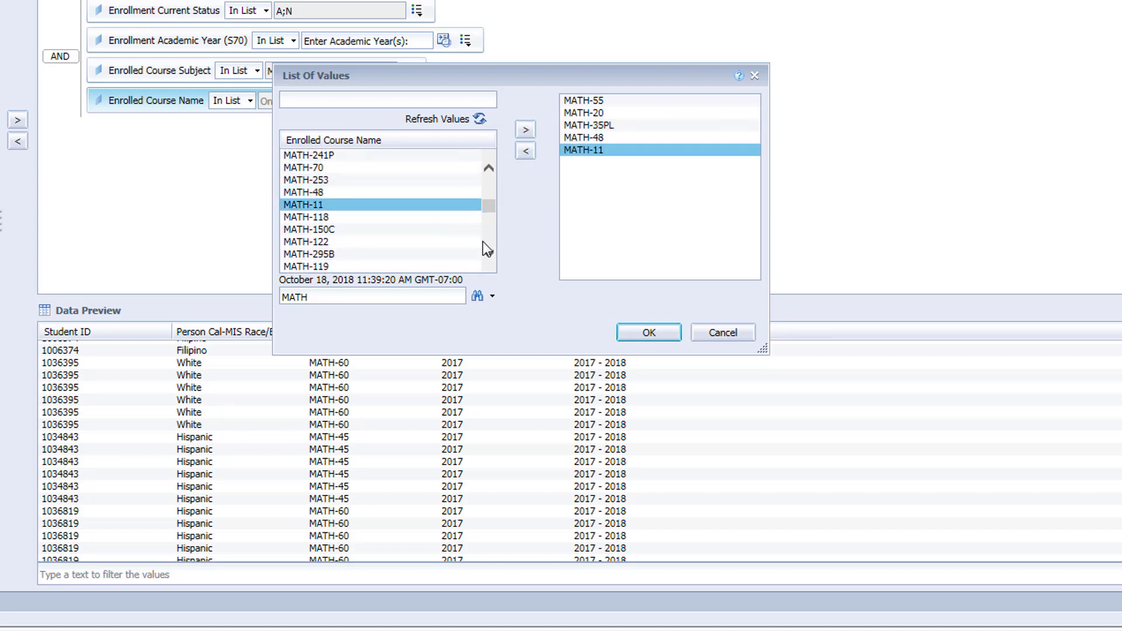
Add MATH-35, MATH-45, MATH-10 and MATH-57 to the Enrolled Course Name filter's values and apply the list.
scroll(489, 254, "down", 1)
scroll(489, 252, "down", 2)
left_click(415, 205)
left_click(525, 131)
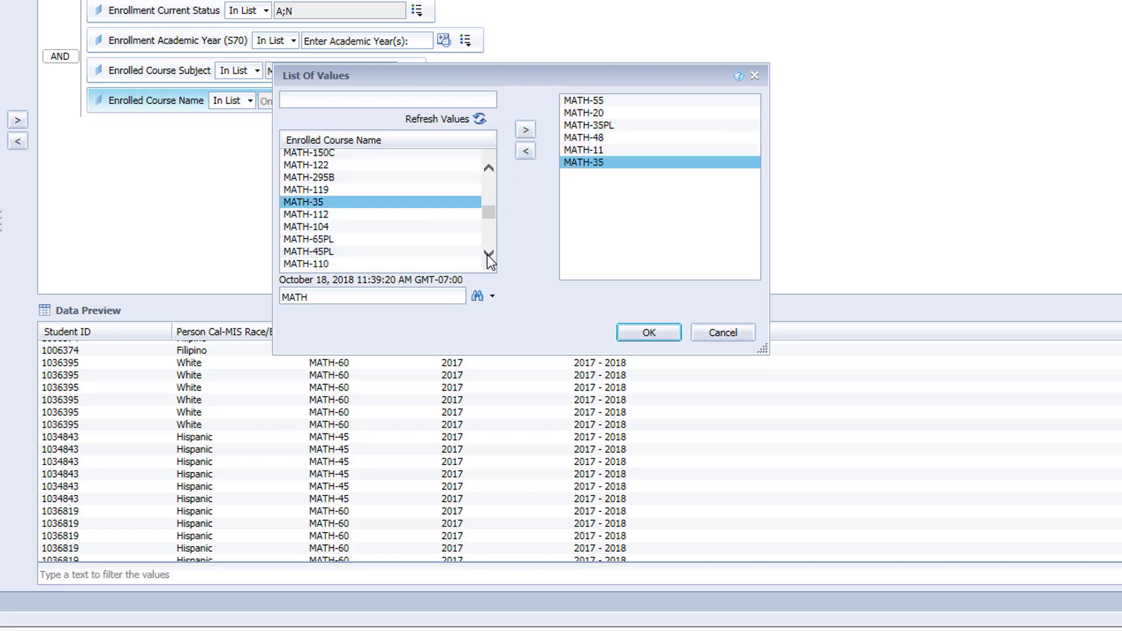
scroll(487, 254, "down", 4)
scroll(489, 258, "down", 2)
left_click(360, 217)
left_click(525, 131)
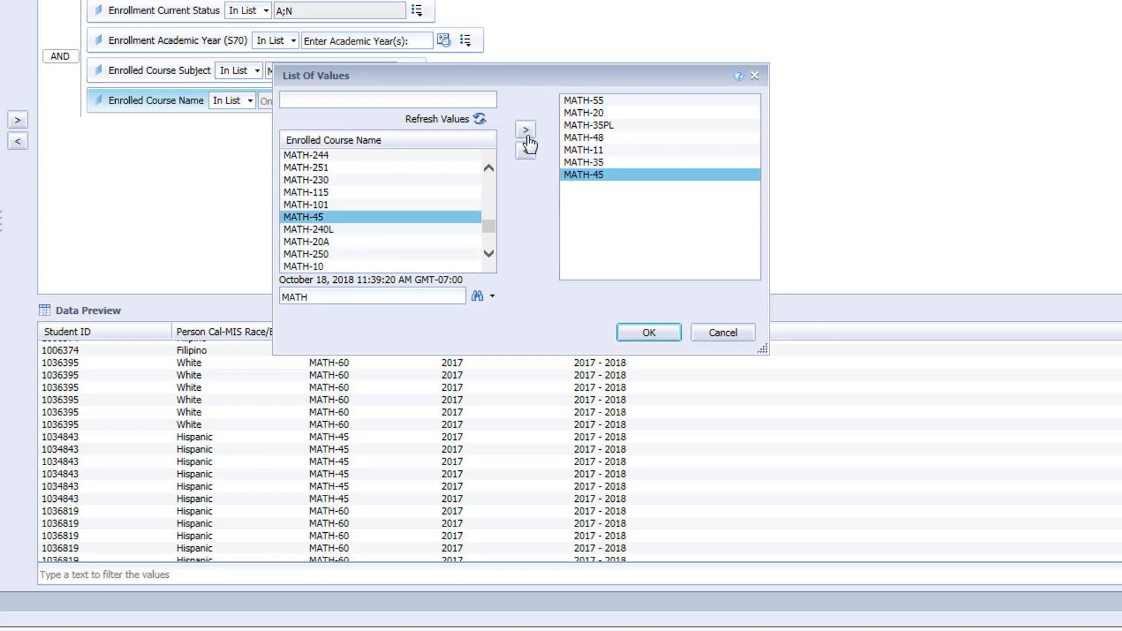
left_click(526, 131)
scroll(489, 254, "down", 3)
left_click(357, 188)
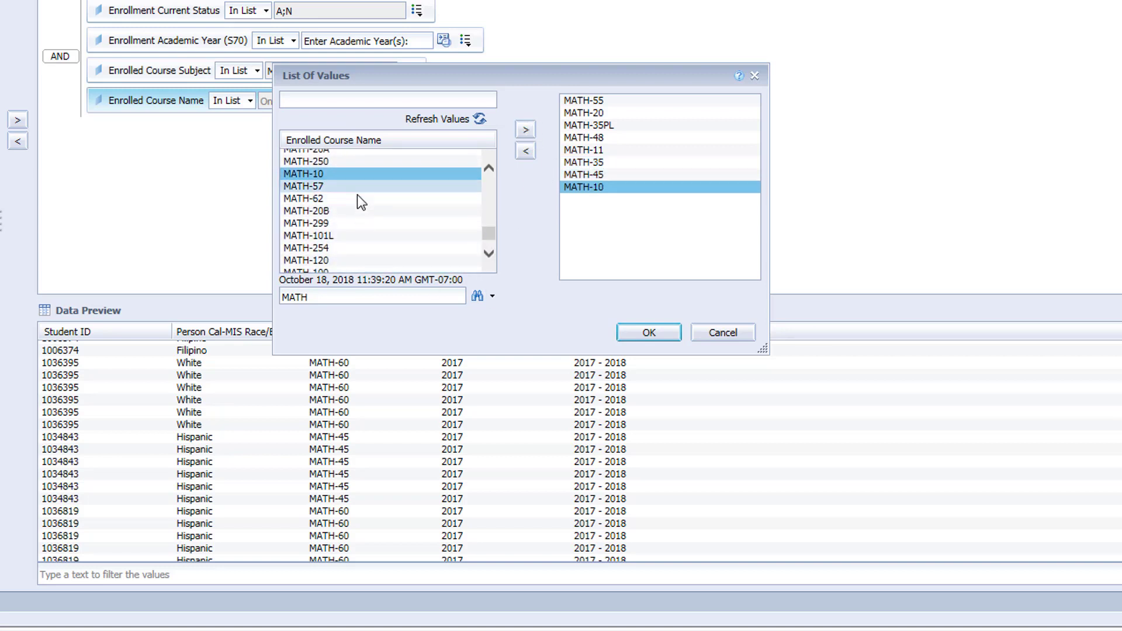
left_click(525, 131)
scroll(489, 253, "down", 1)
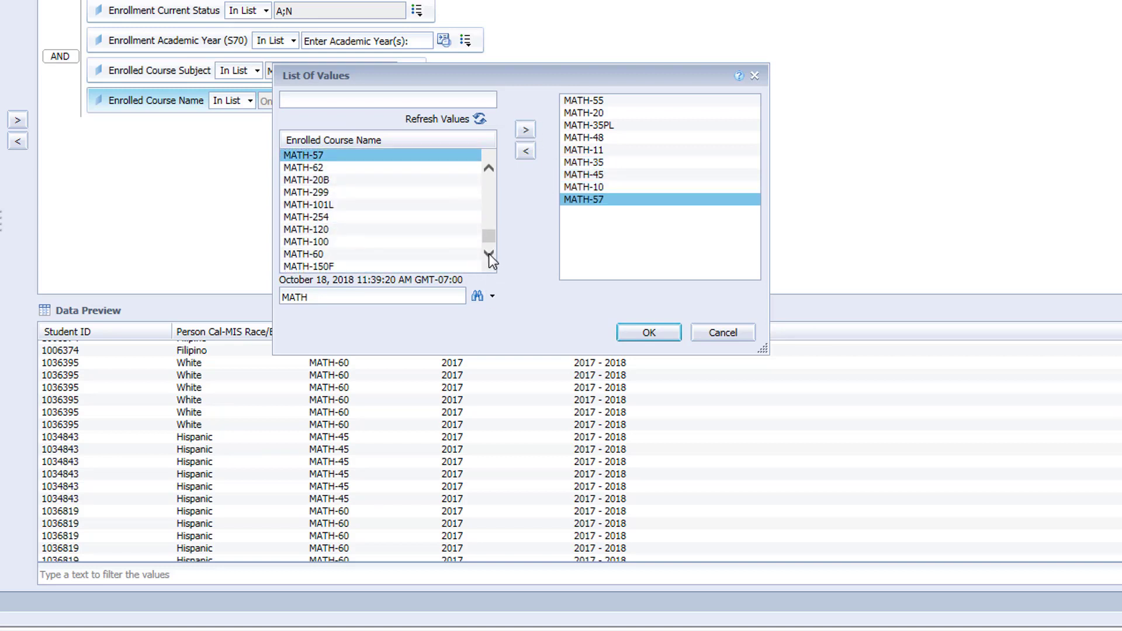
left_click(649, 332)
Refresh the data preview for academic years 2017 and 2018 and look through the filtered rows.
left_click(1120, 310)
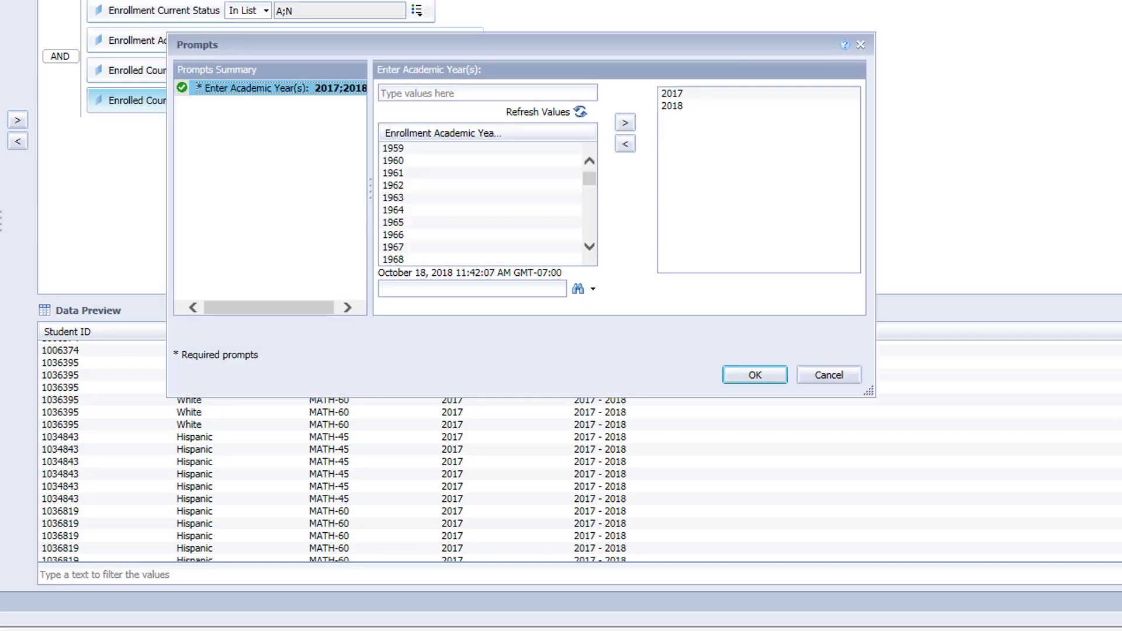
left_click(760, 376)
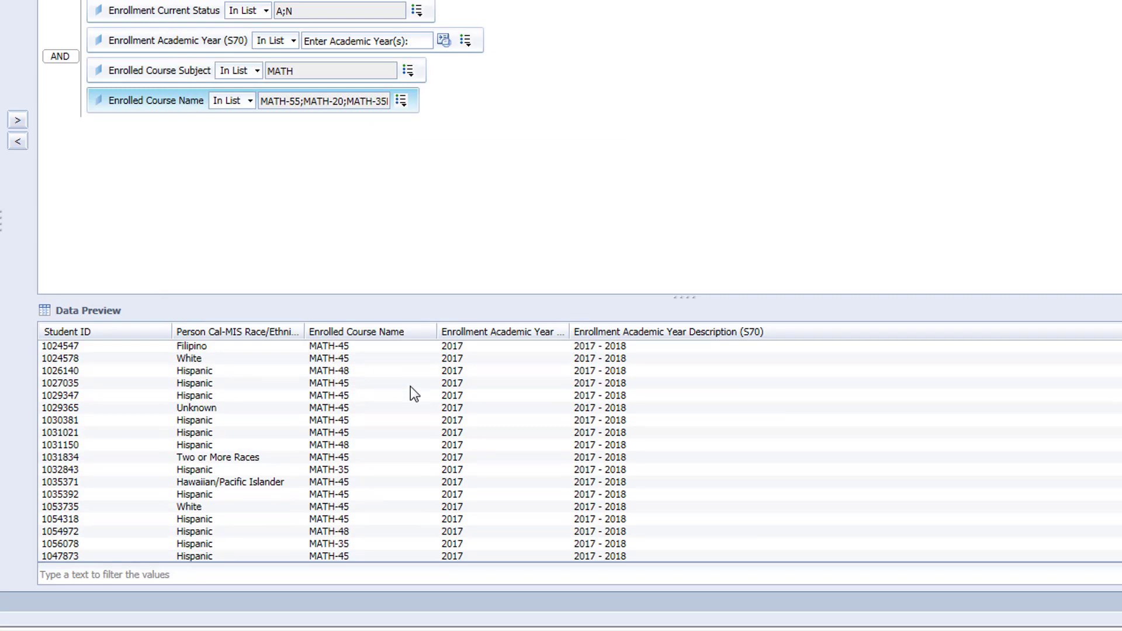
scroll(411, 387, "down", 7)
scroll(410, 387, "up", 15)
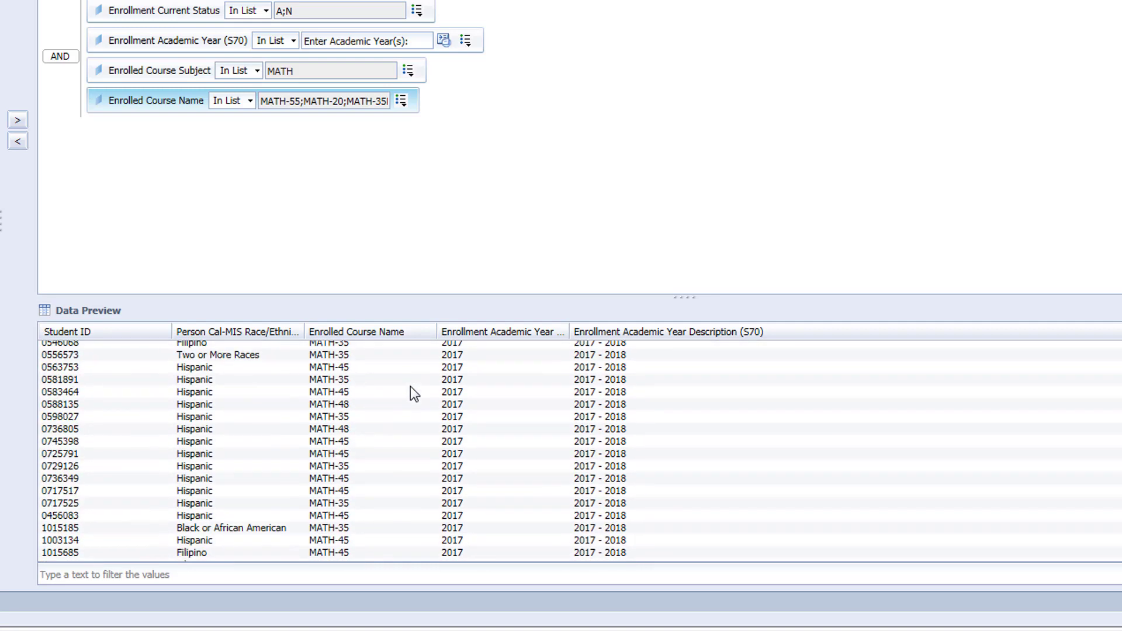
Run the query for academic years 2017 and 2018 and display the report's user prompt input.
left_click(1052, 103)
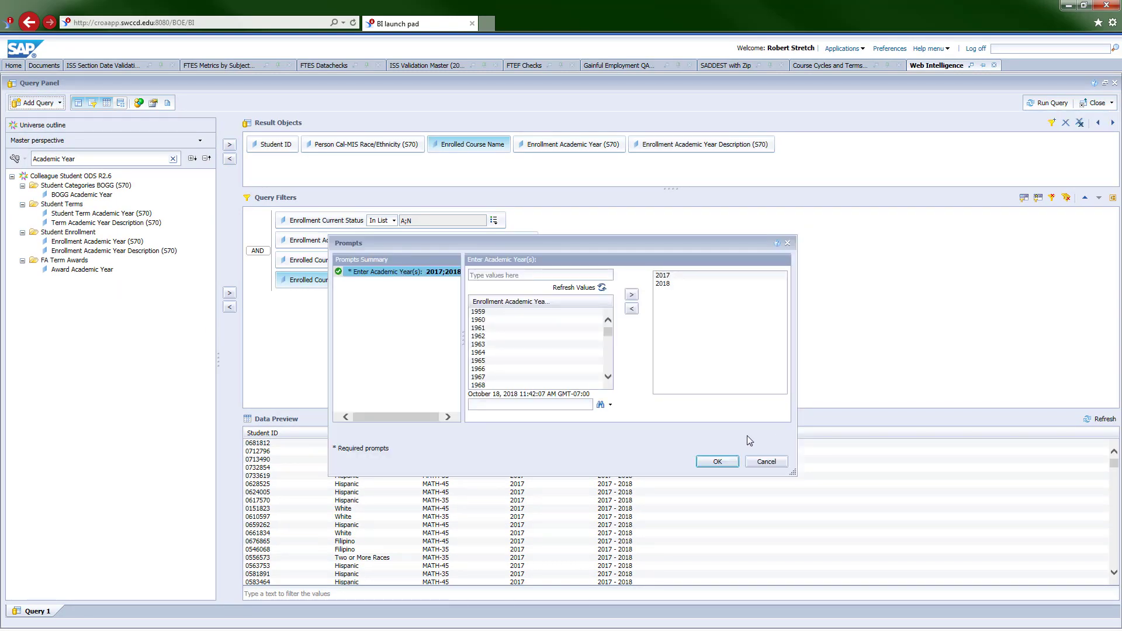
left_click(704, 462)
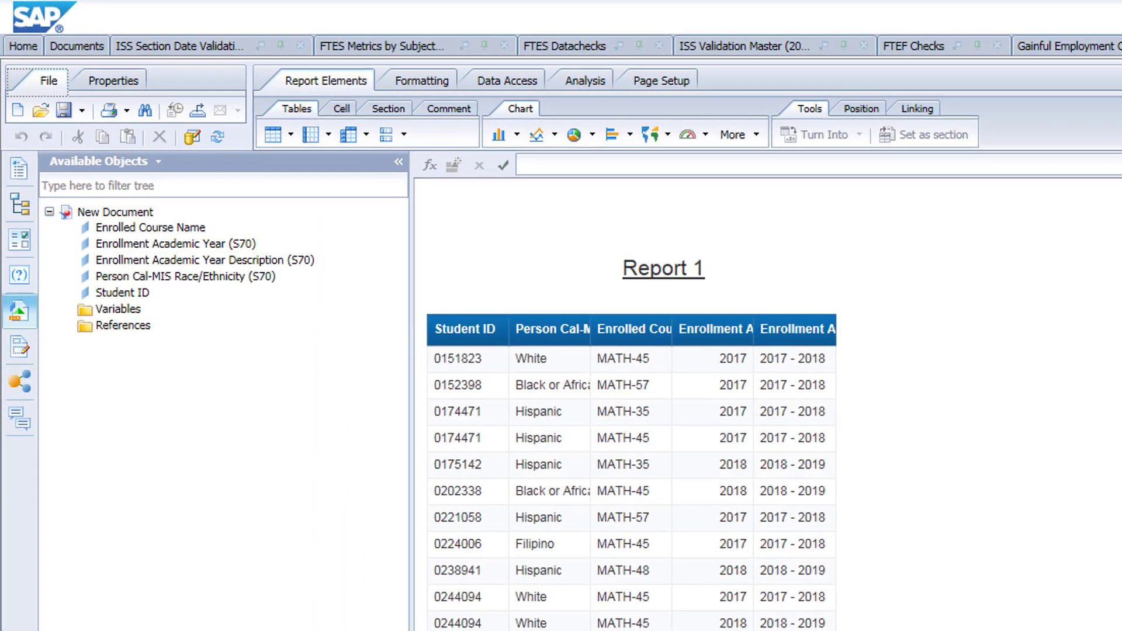
left_click(474, 415)
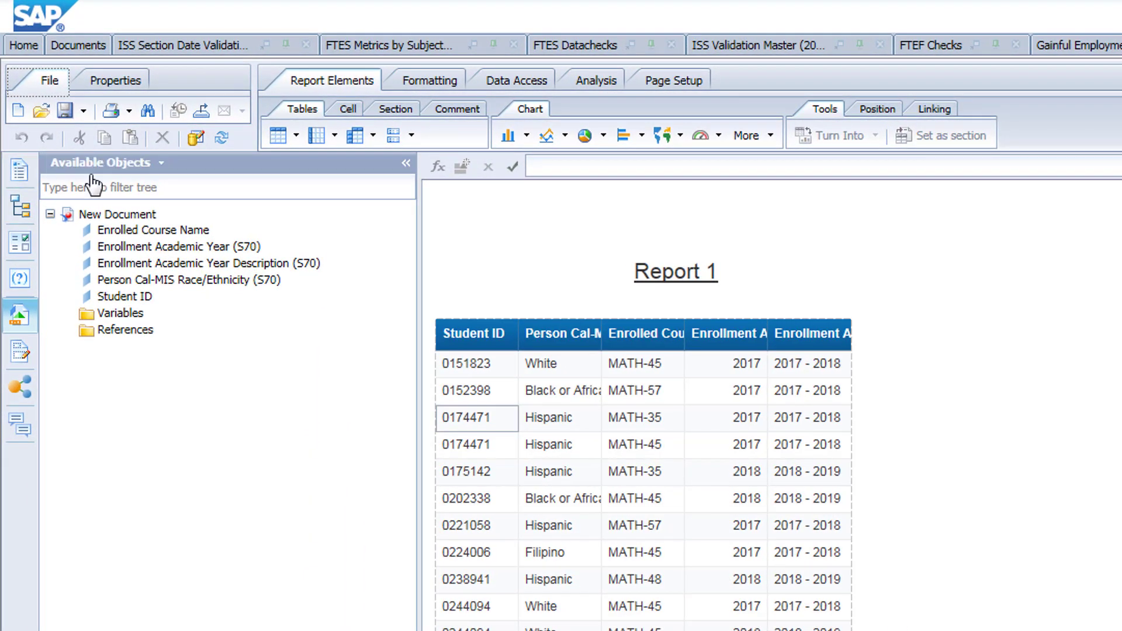
left_click(28, 282)
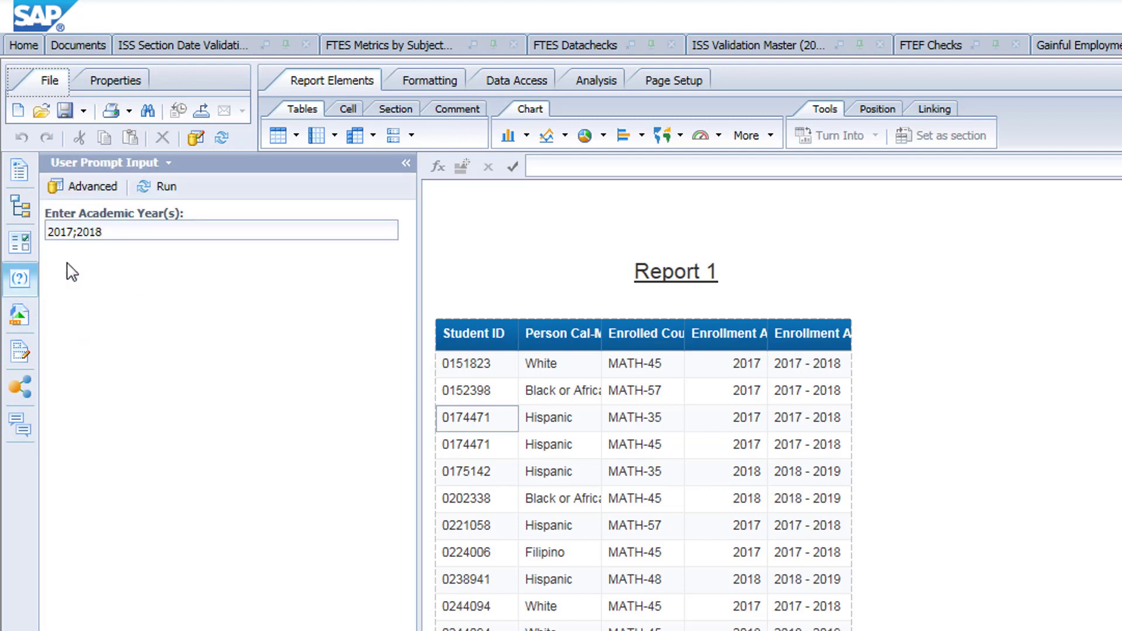